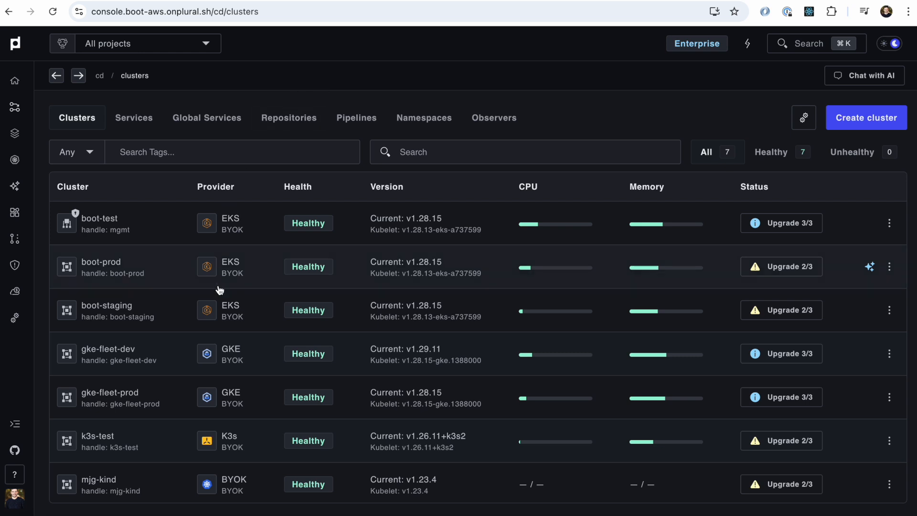
# Open the gke-fleet-cluster-dev stack and review its overview, including the repository settings, and its list of runs.
pyautogui.scroll(-1, 160, 332)
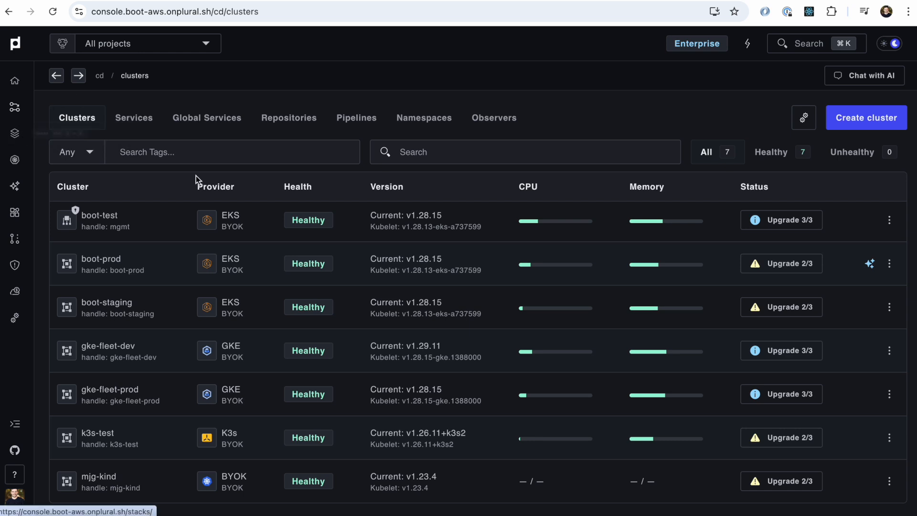
pyautogui.scroll(1, 203, 282)
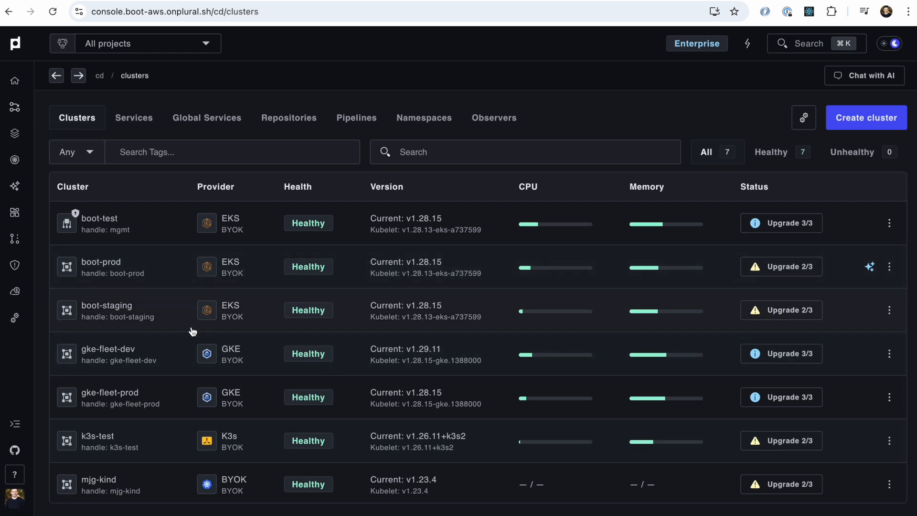
pyautogui.click(15, 133)
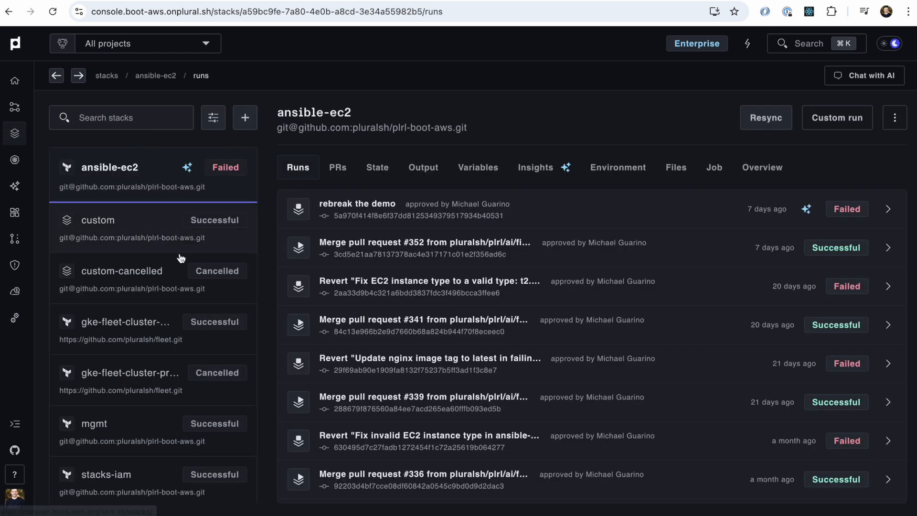
pyautogui.click(149, 339)
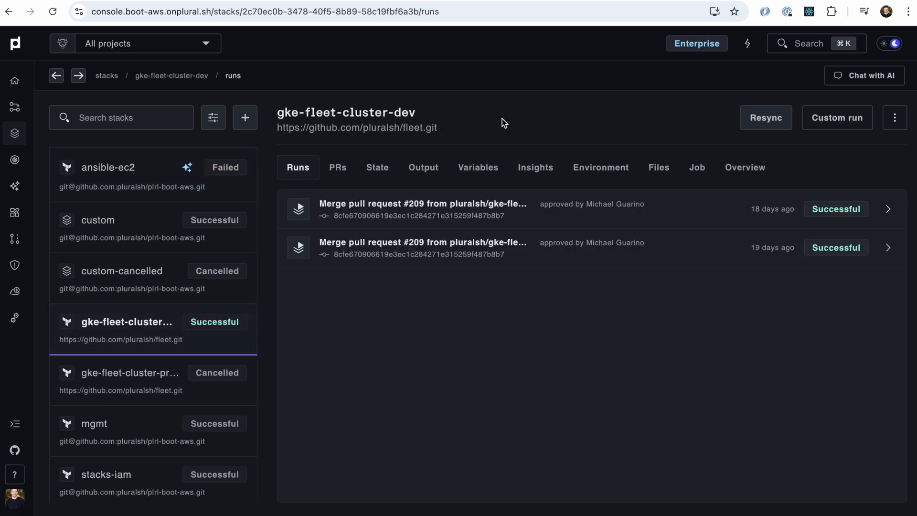
pyautogui.click(738, 168)
pyautogui.scroll(-10, 518, 417)
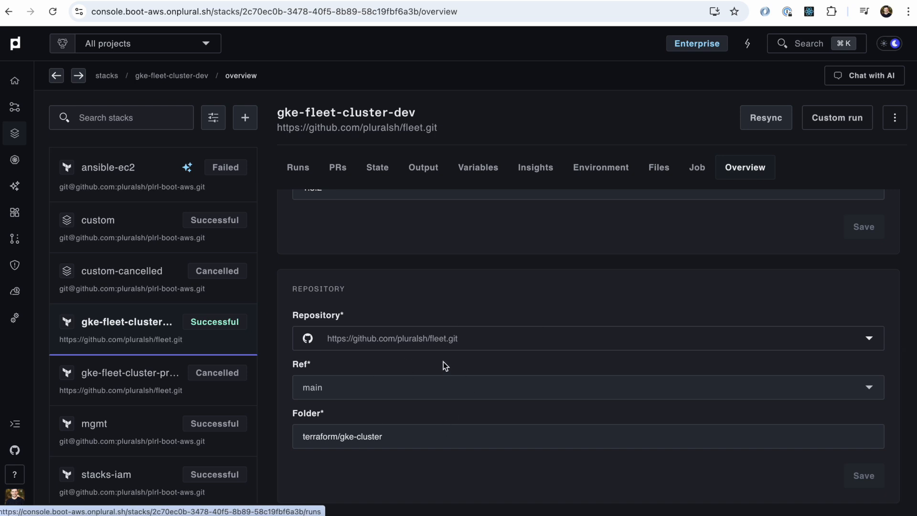
pyautogui.scroll(10, 469, 329)
pyautogui.click(288, 165)
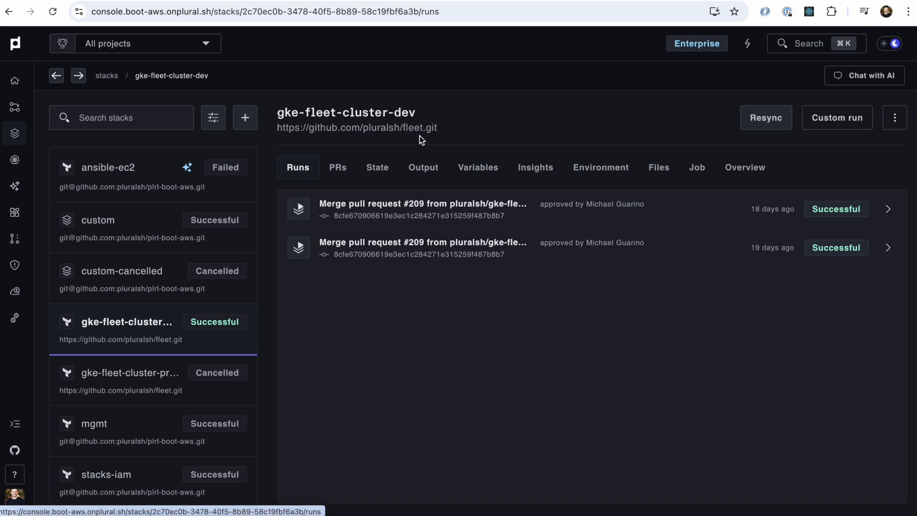
# Revisit the cluster list and look through the outstanding pull requests.
pyautogui.click(15, 107)
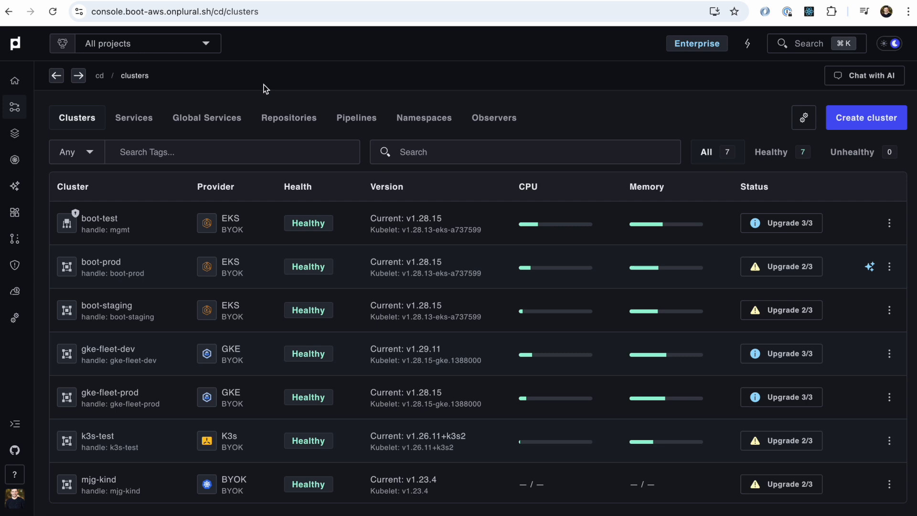
pyautogui.click(14, 239)
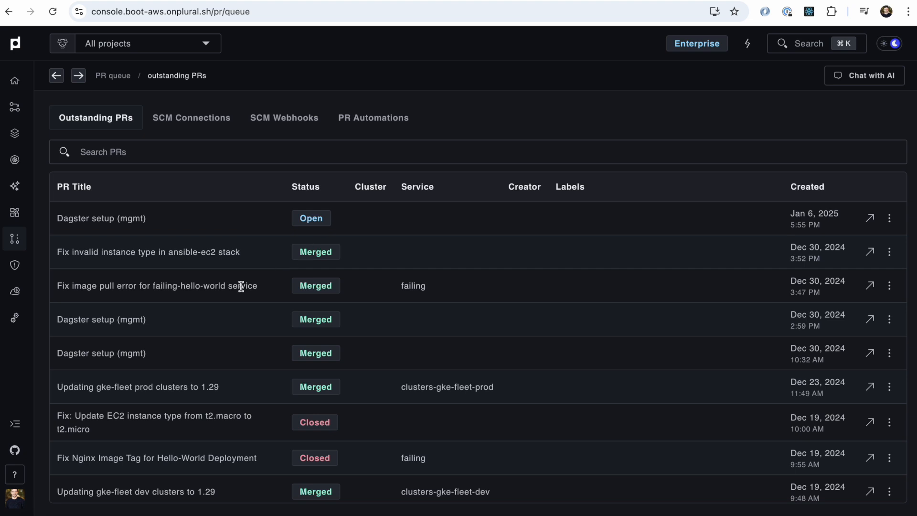
pyautogui.scroll(-2, 239, 289)
pyautogui.scroll(2, 239, 290)
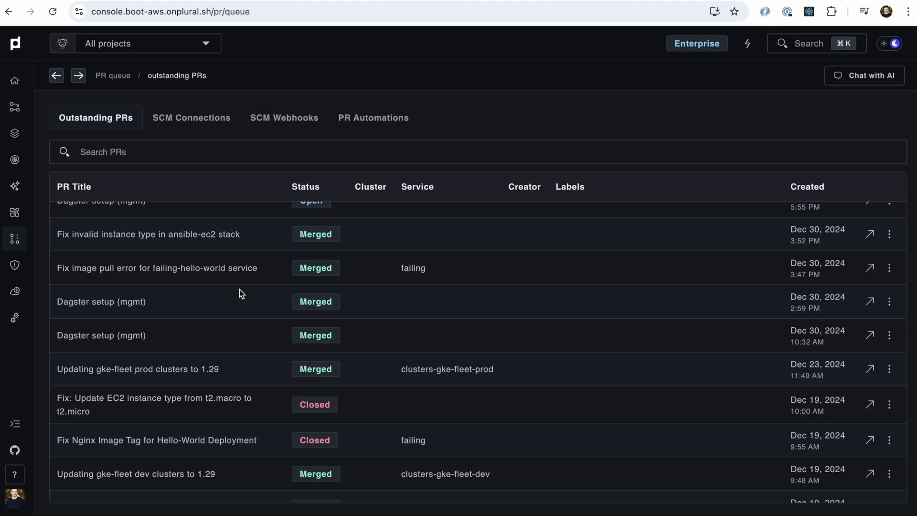
# Open the data-engineering bundle in the service catalog and examine its airbyte, dagster and mlflow automations.
pyautogui.click(14, 212)
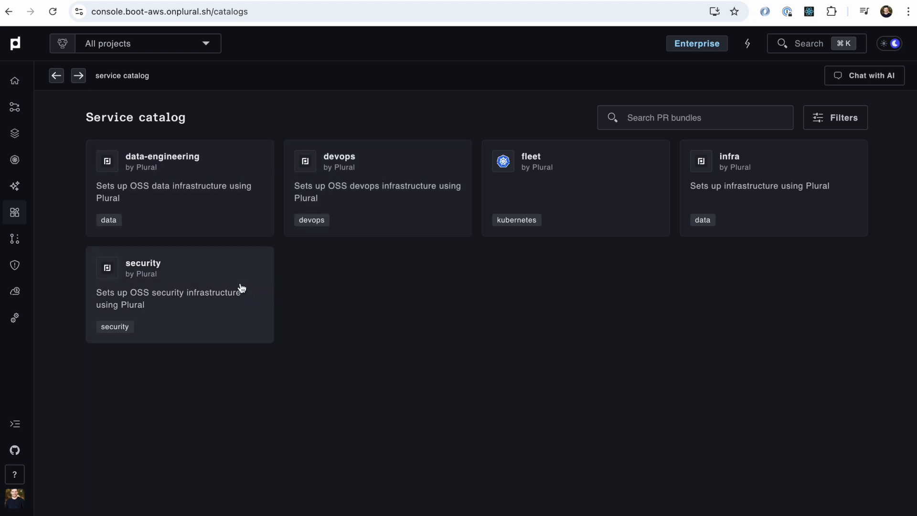
pyautogui.click(184, 175)
pyautogui.doubleClick(153, 214)
pyautogui.click(162, 258)
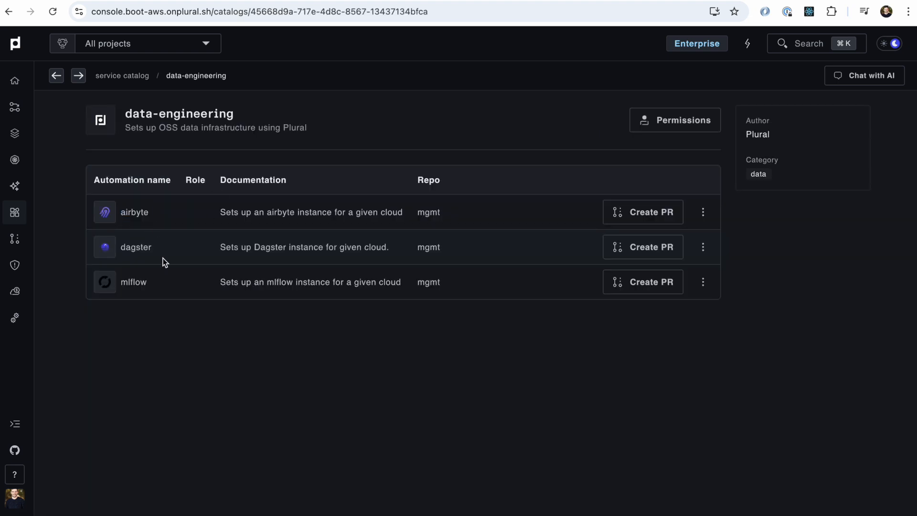
pyautogui.doubleClick(168, 250)
pyautogui.click(177, 228)
pyautogui.doubleClick(178, 251)
pyautogui.click(172, 286)
pyautogui.doubleClick(176, 222)
pyautogui.click(175, 254)
pyautogui.doubleClick(176, 254)
pyautogui.click(175, 255)
pyautogui.doubleClick(176, 259)
pyautogui.click(170, 283)
pyautogui.doubleClick(168, 289)
pyautogui.click(179, 269)
pyautogui.hscroll(-5, 190, 247)
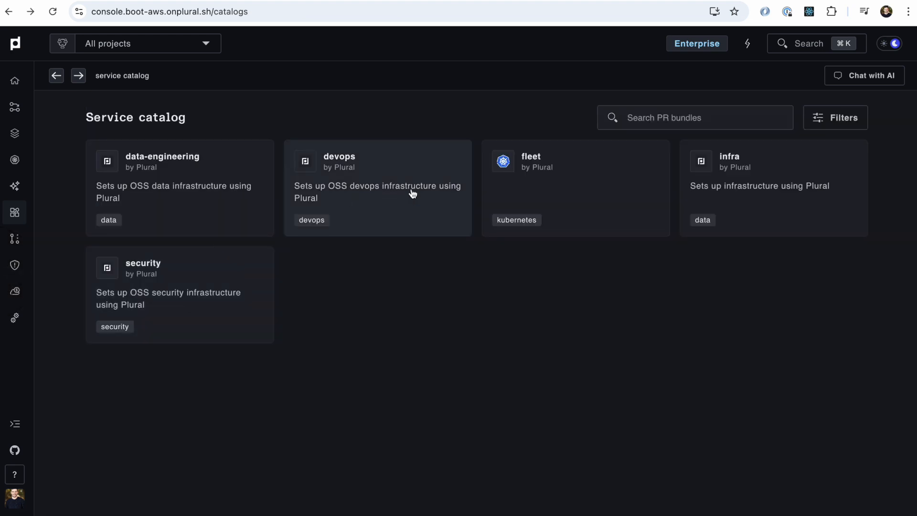
# Open the devops bundle in the service catalog and examine its grafana and kubecost automations.
pyautogui.click(411, 192)
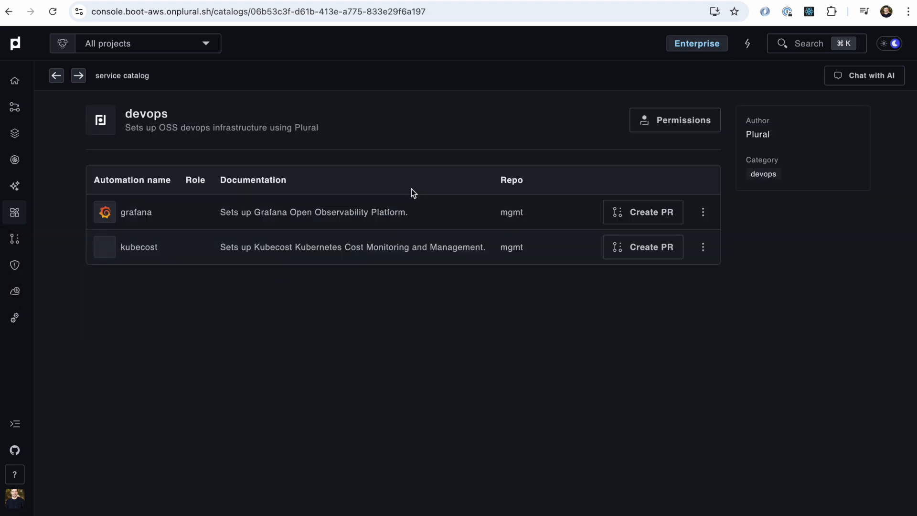
pyautogui.doubleClick(157, 218)
pyautogui.click(164, 213)
pyautogui.doubleClick(164, 249)
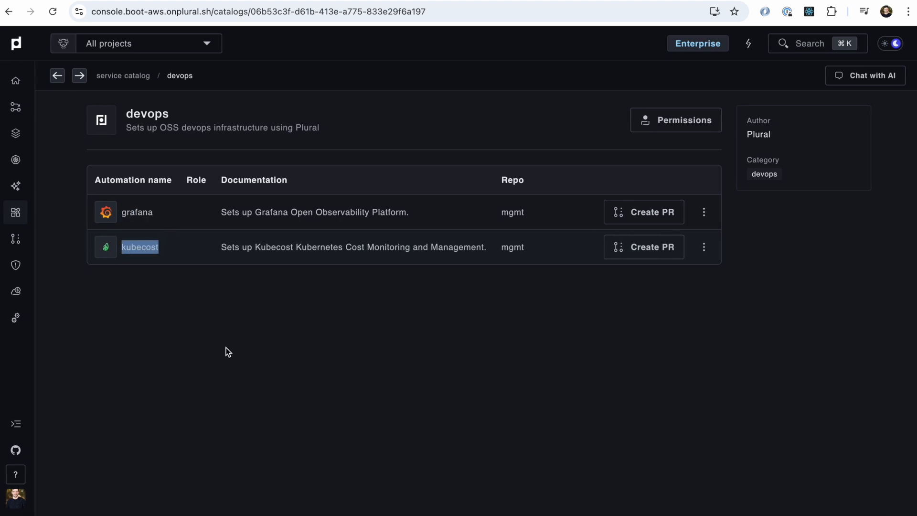
pyautogui.press('super+bracketleft')
# Examine the automations offered in the infra and security bundles of the service catalog.
pyautogui.click(776, 195)
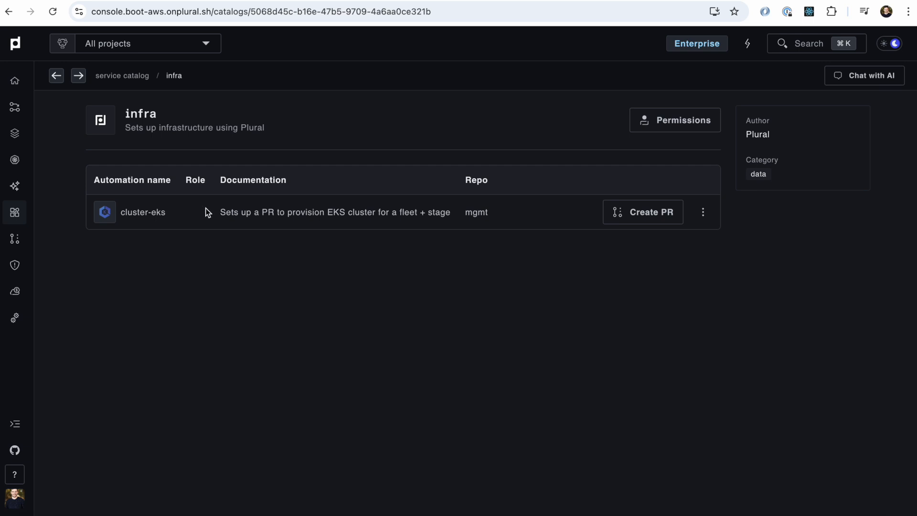
pyautogui.press('super+bracketleft')
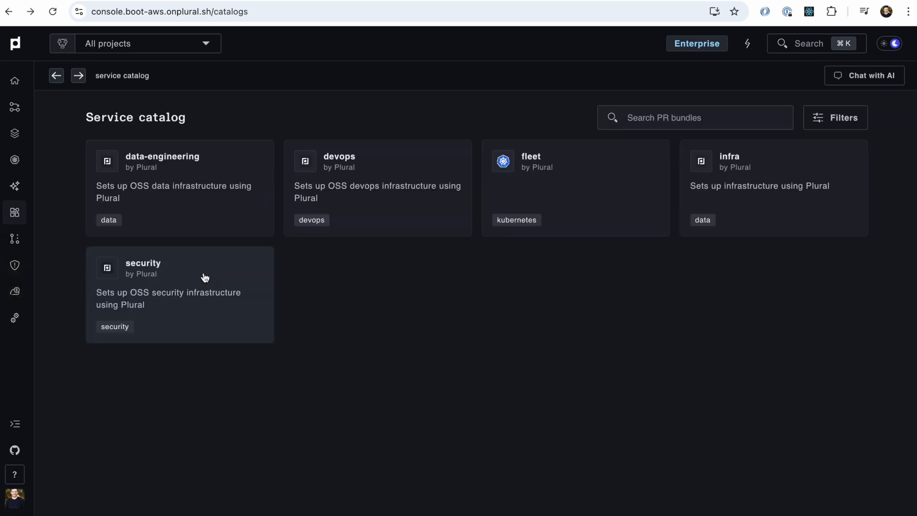
pyautogui.click(202, 275)
pyautogui.doubleClick(177, 204)
pyautogui.doubleClick(177, 230)
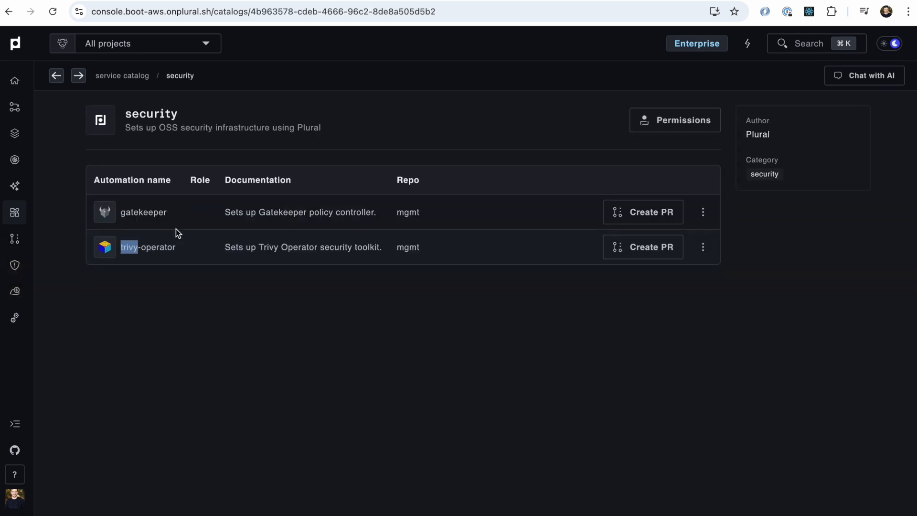
pyautogui.doubleClick(182, 197)
pyautogui.click(193, 253)
pyautogui.hscroll(-5, 206, 250)
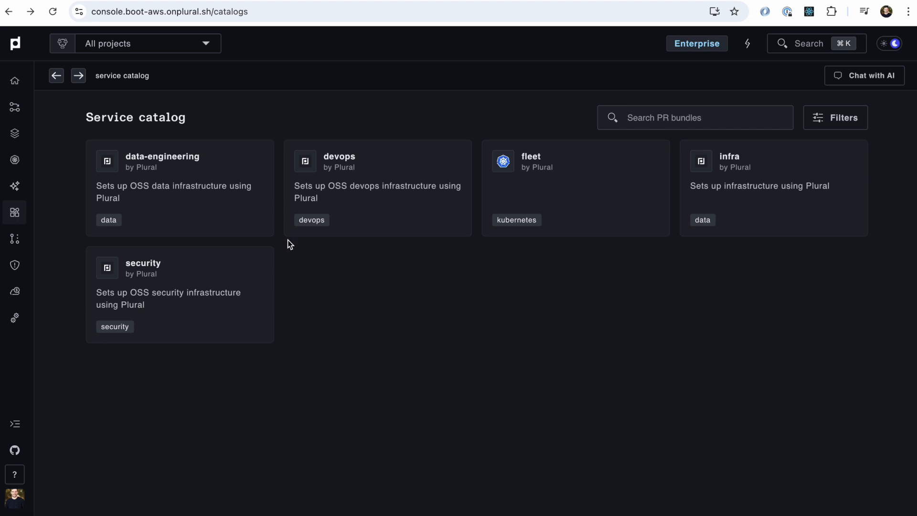
# Return to the data-engineering bundle in the service catalog and locate its dagster automation.
pyautogui.click(238, 210)
pyautogui.doubleClick(176, 253)
pyautogui.click(175, 253)
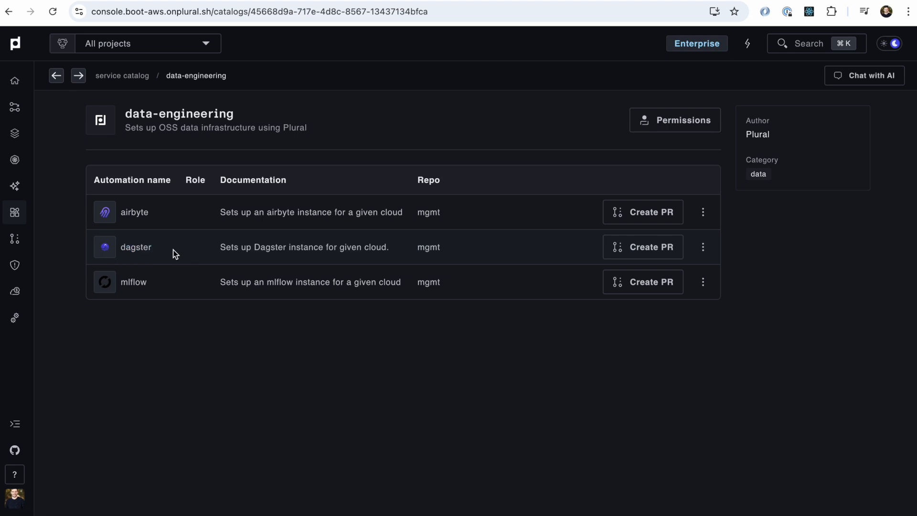
pyautogui.doubleClick(175, 253)
pyautogui.click(175, 253)
pyautogui.doubleClick(175, 253)
pyautogui.click(175, 253)
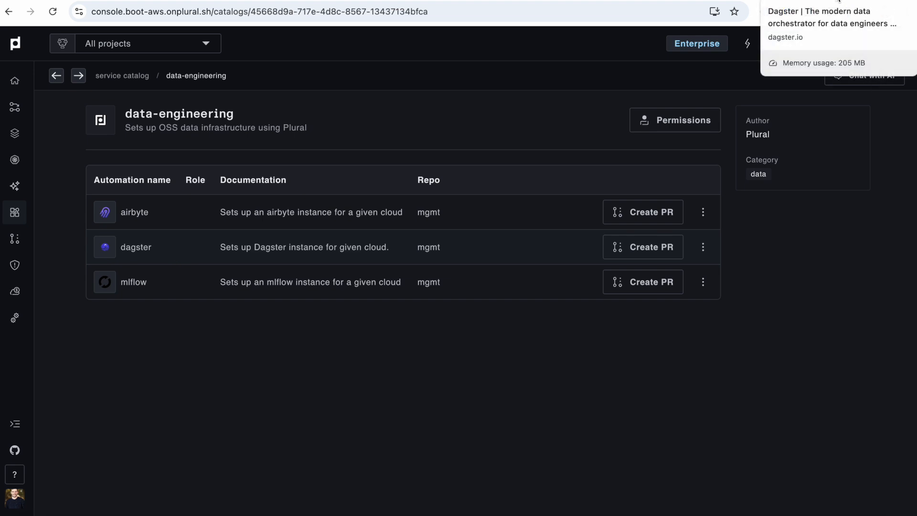
# Switch to the dagster.io website, read its homepage headline and return to the Plural console.
pyautogui.click(838, 1)
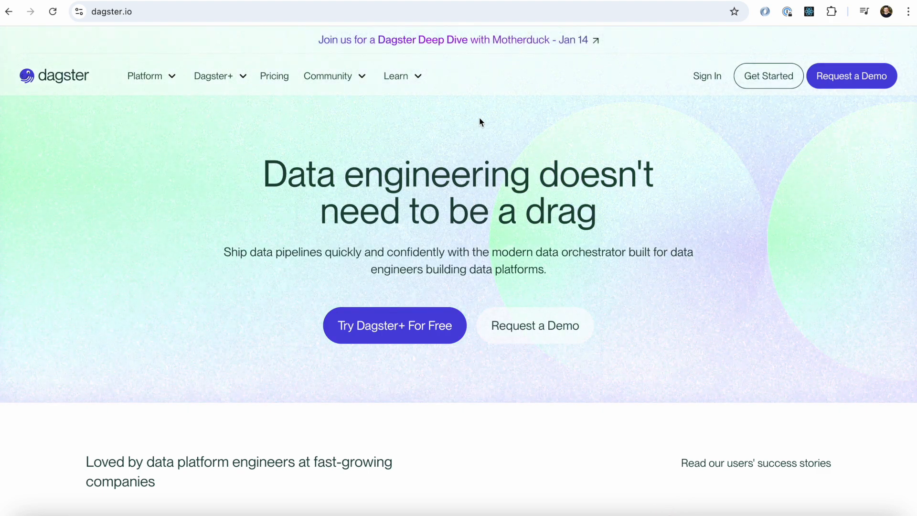
pyautogui.tripleClick(423, 174)
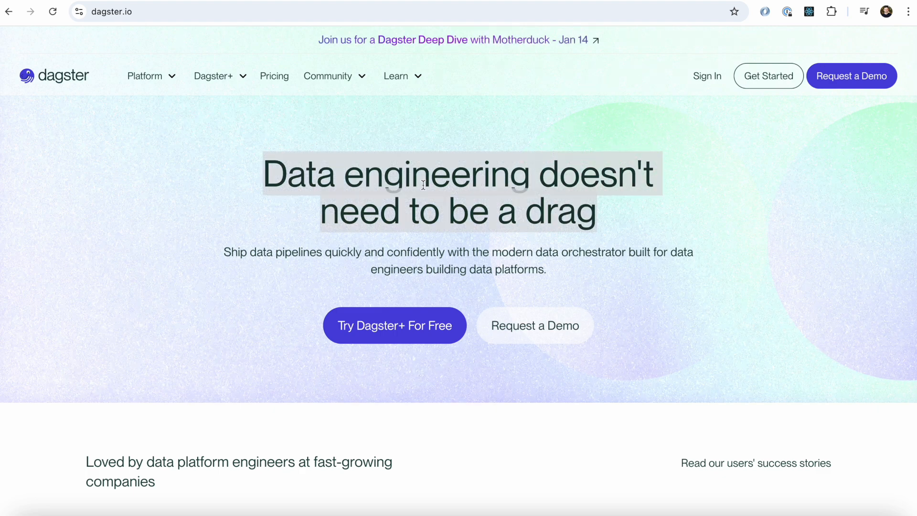
pyautogui.click(461, 202)
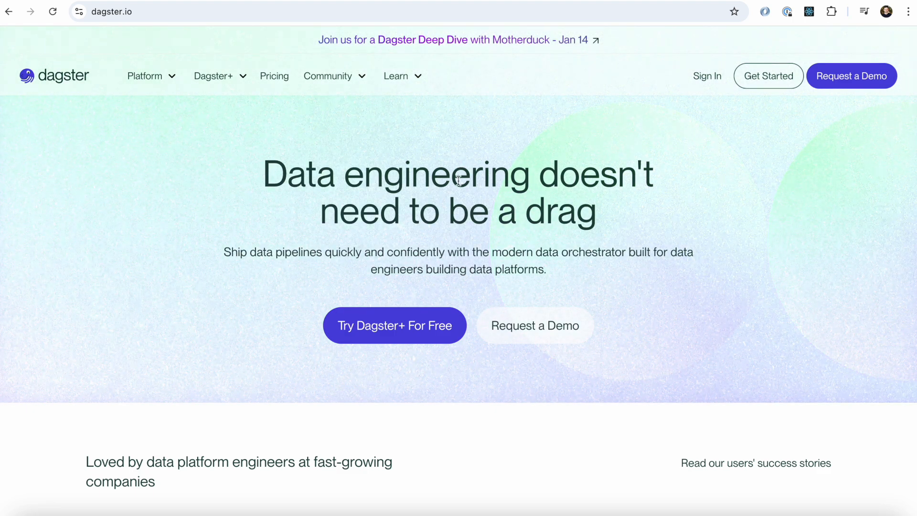
pyautogui.click(234, 1)
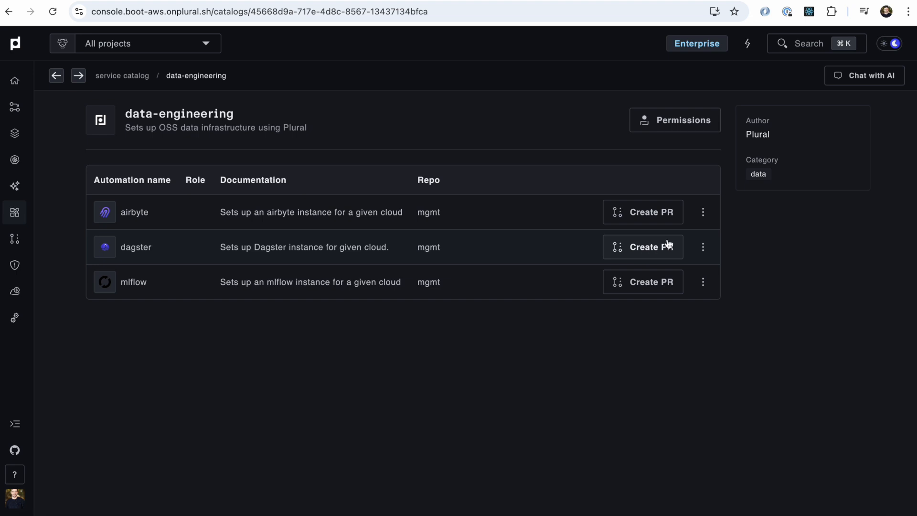
# Start a pull request for the dagster automation with mgmt as the cluster and aws as the cloud.
pyautogui.click(640, 250)
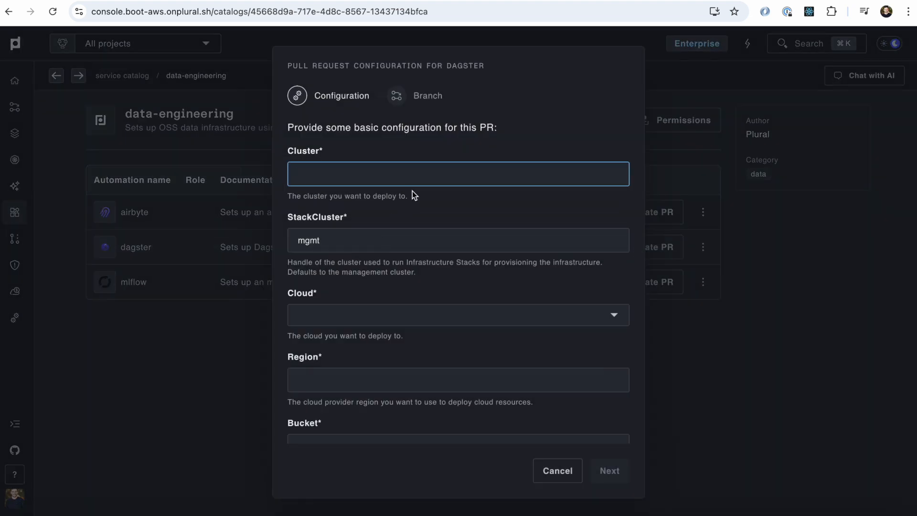
pyautogui.write('mgmt')
pyautogui.press('Tab')
pyautogui.press('Tab')
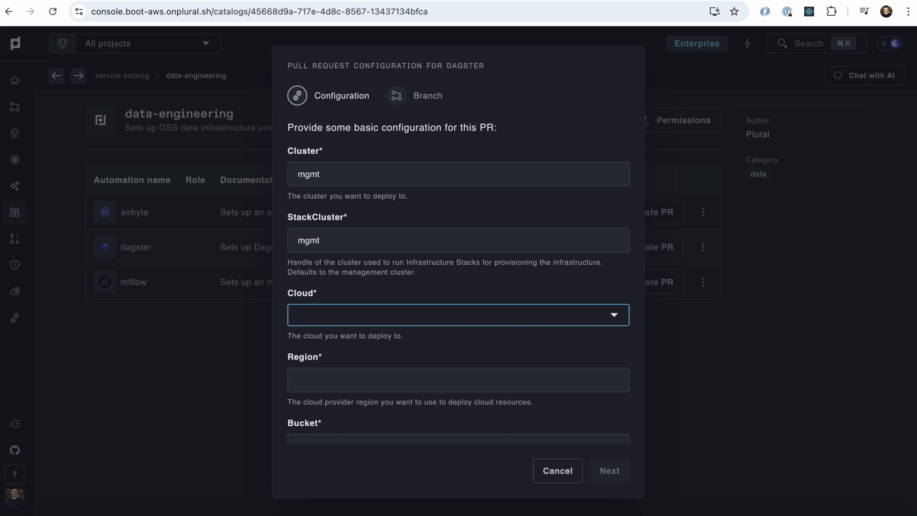
pyautogui.click(388, 320)
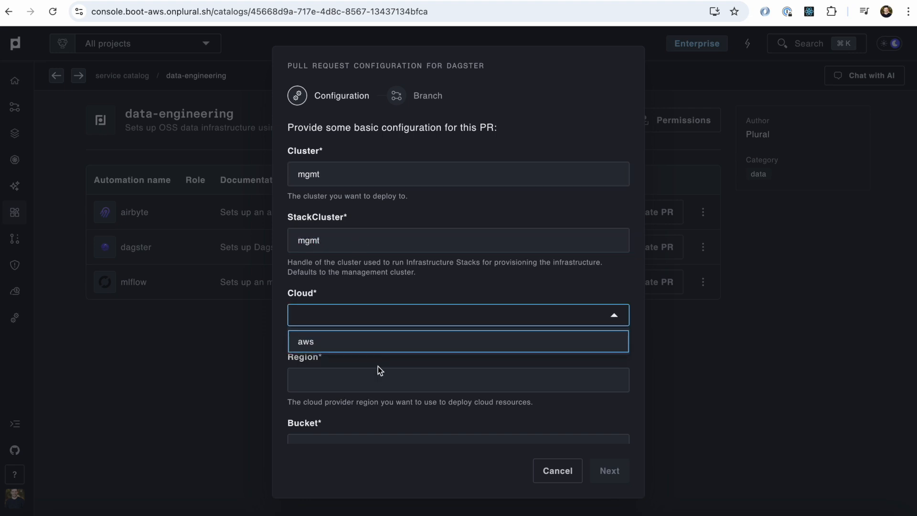
pyautogui.click(389, 343)
# Review the remaining configuration fields of the dagster pull request and set the region to us-east-1.
pyautogui.click(366, 387)
pyautogui.scroll(-2, 367, 387)
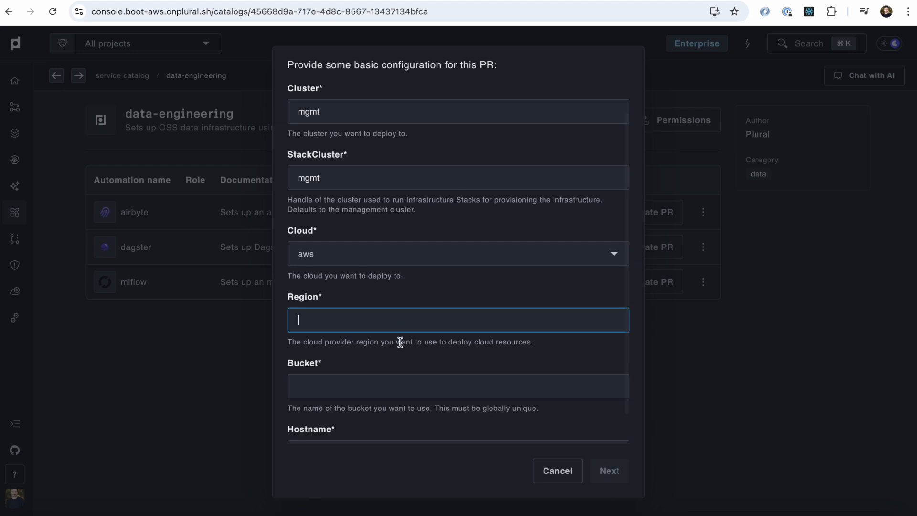
pyautogui.scroll(-1, 401, 341)
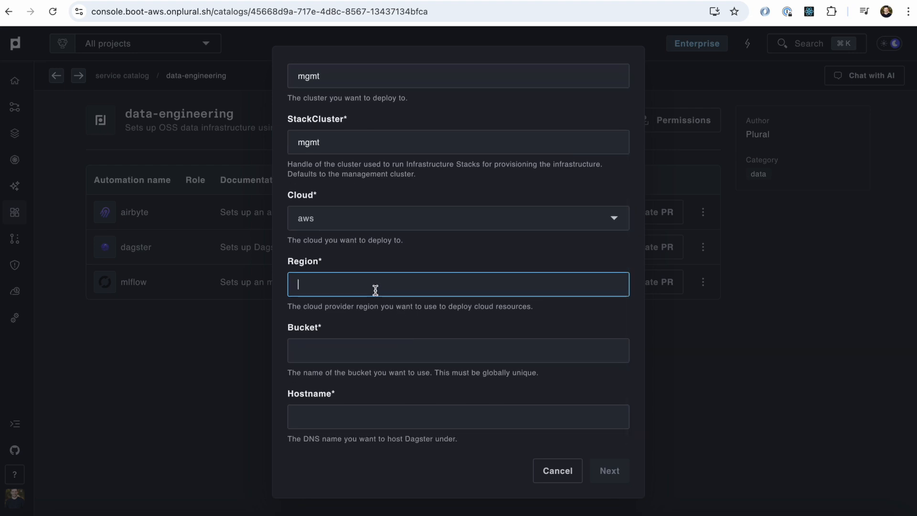
pyautogui.scroll(3, 375, 290)
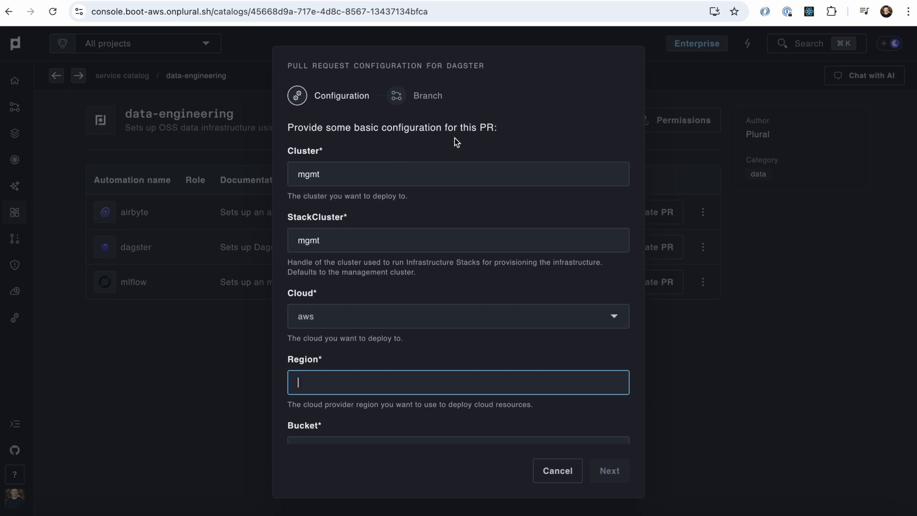
pyautogui.scroll(-1, 380, 260)
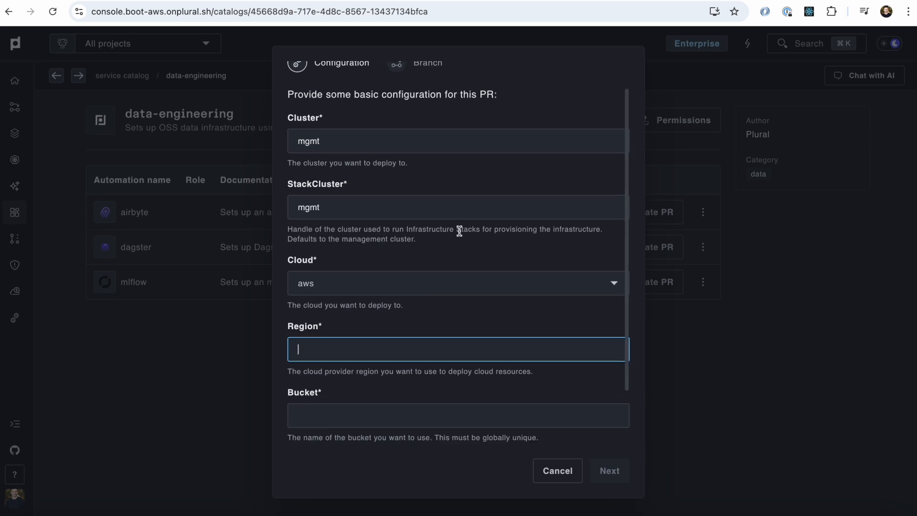
pyautogui.scroll(2, 443, 232)
pyautogui.scroll(-2, 439, 294)
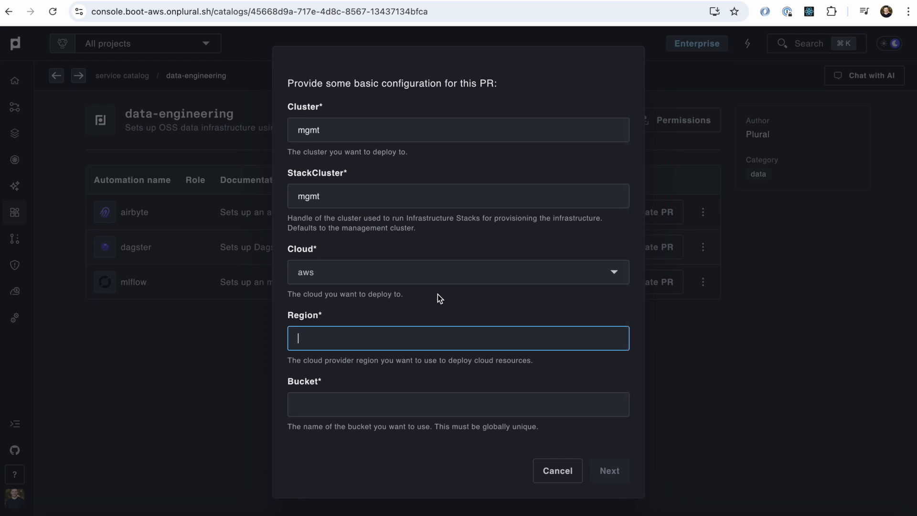
pyautogui.scroll(-2, 437, 294)
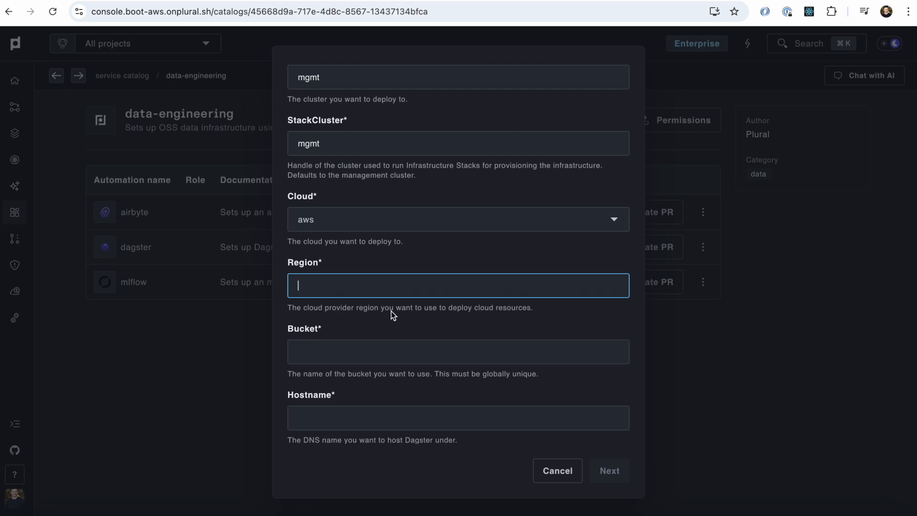
pyautogui.scroll(2, 390, 299)
pyautogui.scroll(-2, 389, 299)
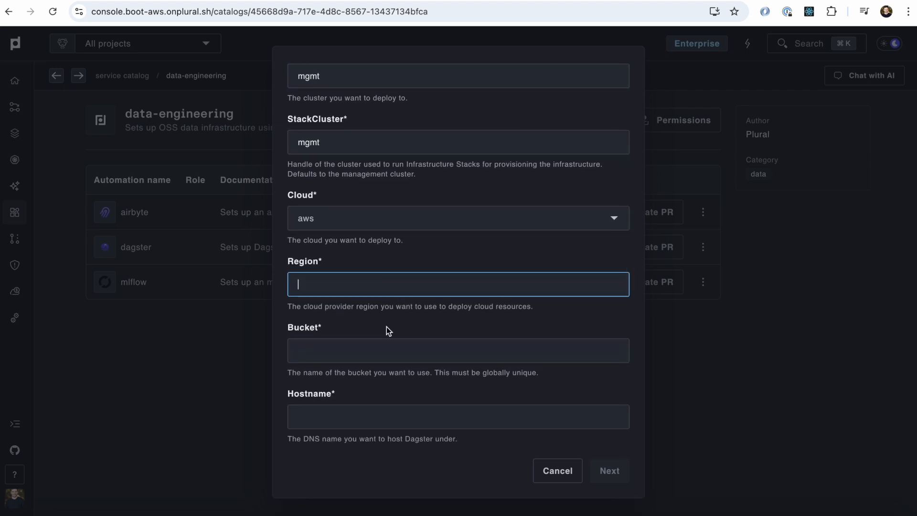
pyautogui.write('us-east-1')
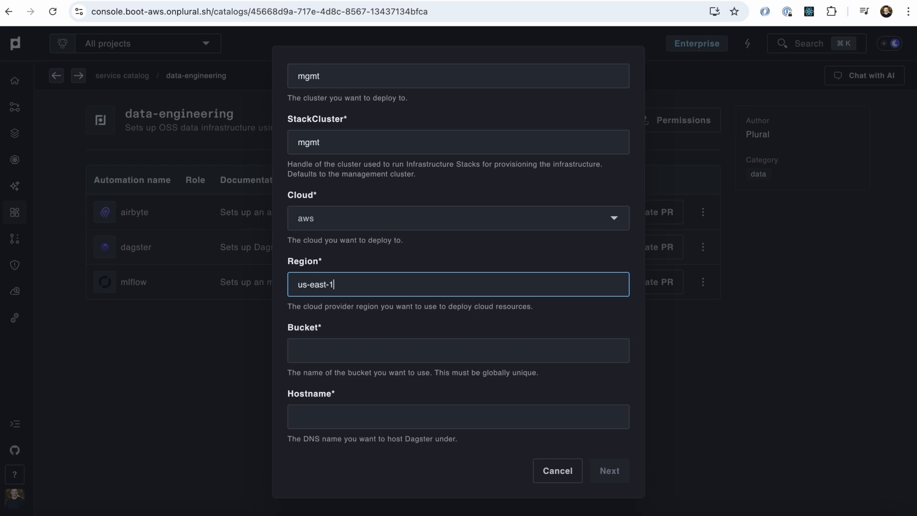
# Set the bucket to plrl-dagster-demo-bucket and the hostname to dagster.boot-aws.onplural.sh, and continue to the branch settings.
pyautogui.click(373, 361)
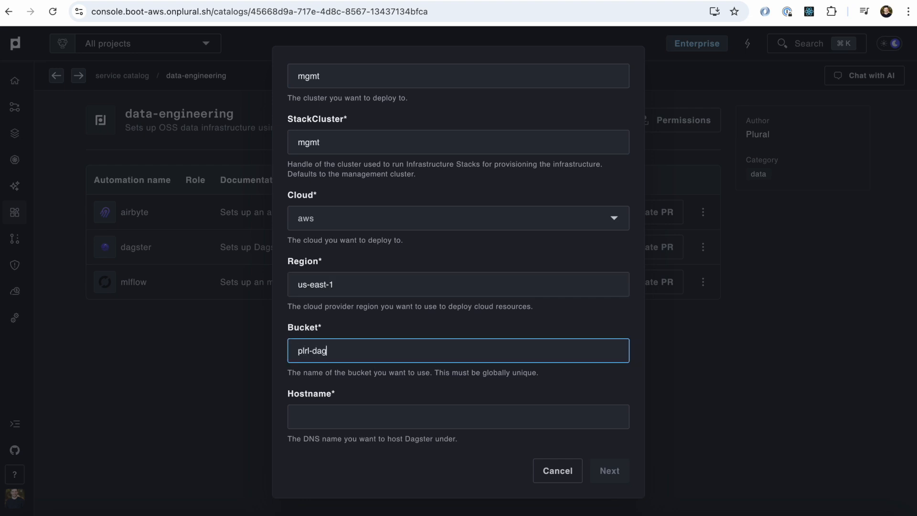
pyautogui.write('plrl-dagster-demo-bucket')
pyautogui.press('Tab')
pyautogui.write('dags')
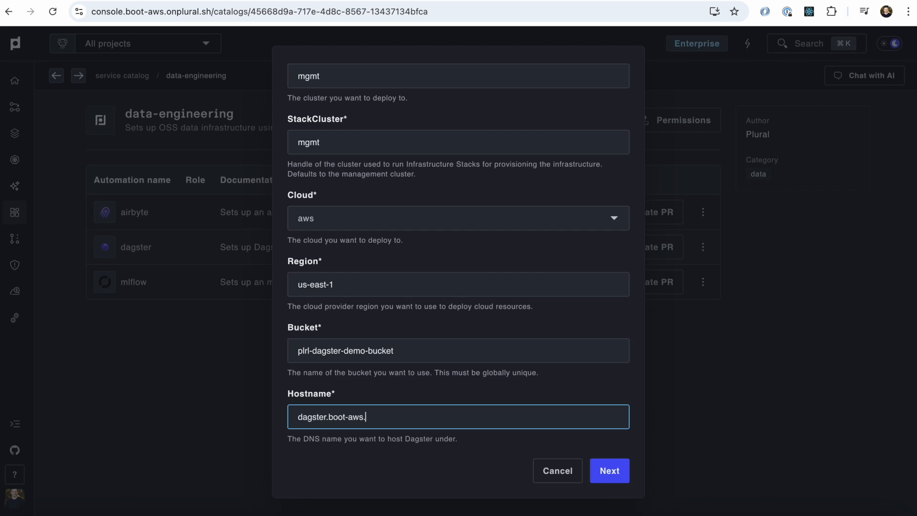
pyautogui.write('ter.boot-aws.onplural.sh')
pyautogui.click(607, 471)
# Name the source branch dagster-demo-setup-004 and create the Dagster pull request.
pyautogui.click(360, 395)
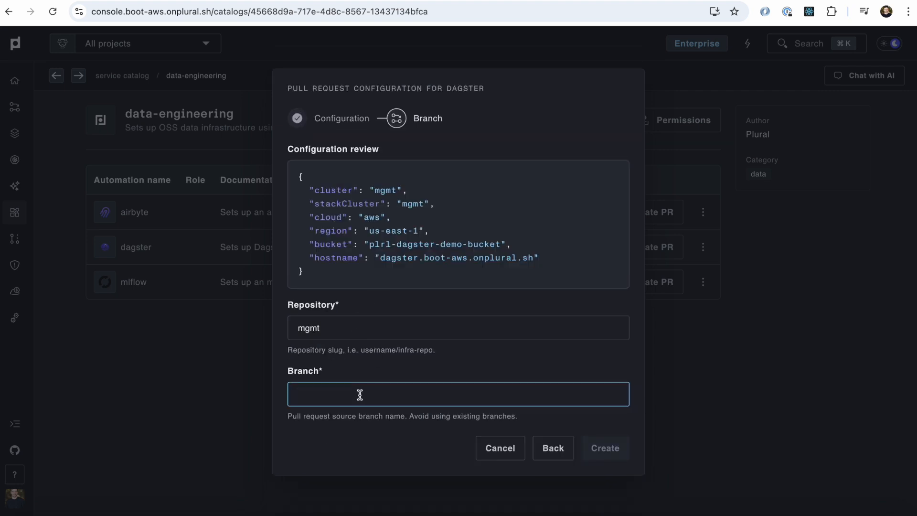
pyautogui.write('dagster-demo-setup-004')
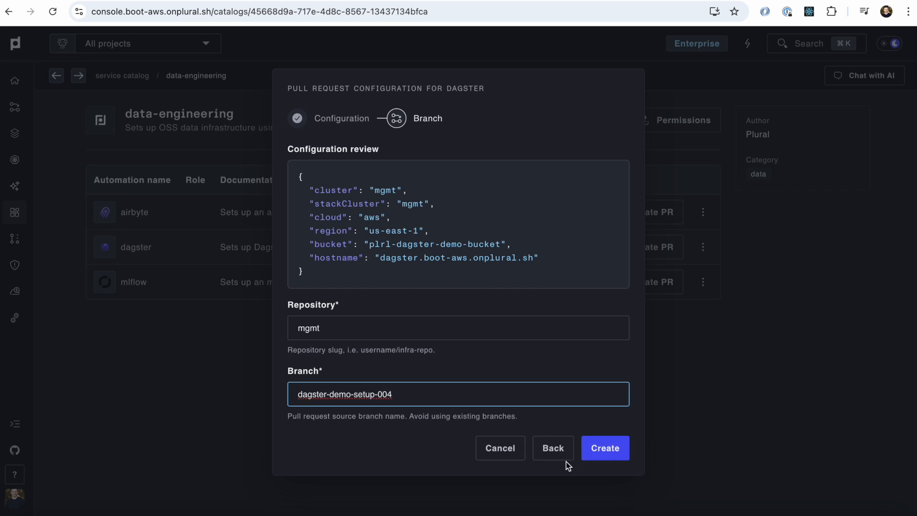
pyautogui.click(592, 449)
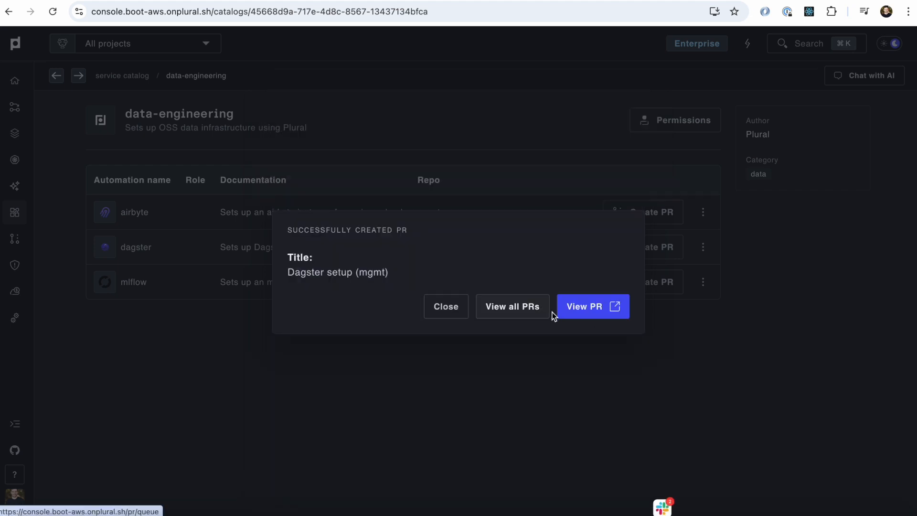
# Open the newly created Dagster setup pull request on GitHub and look over its changed files.
pyautogui.click(571, 308)
pyautogui.click(420, 184)
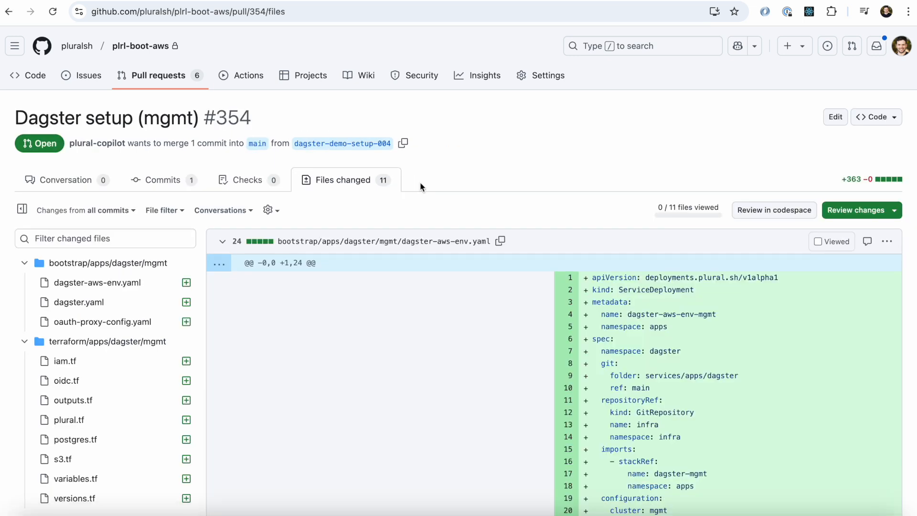
pyautogui.scroll(-3, 421, 259)
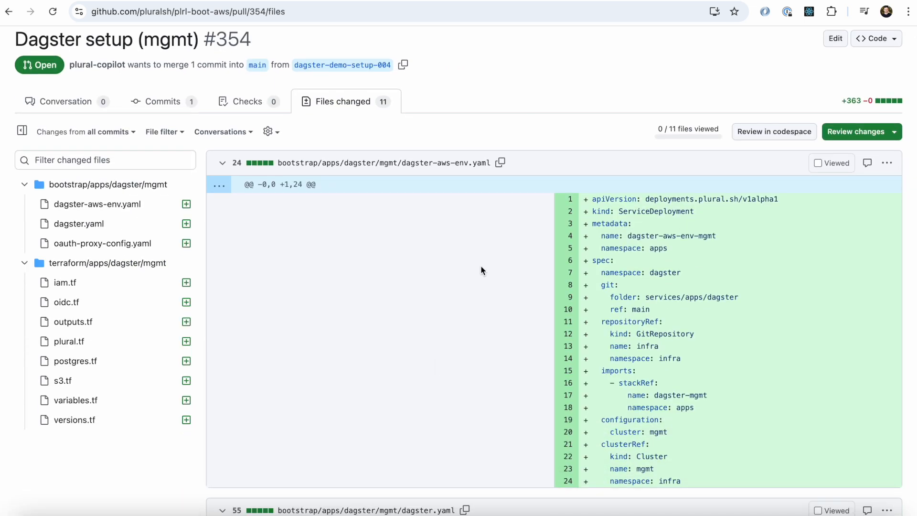
pyautogui.scroll(-1, 545, 339)
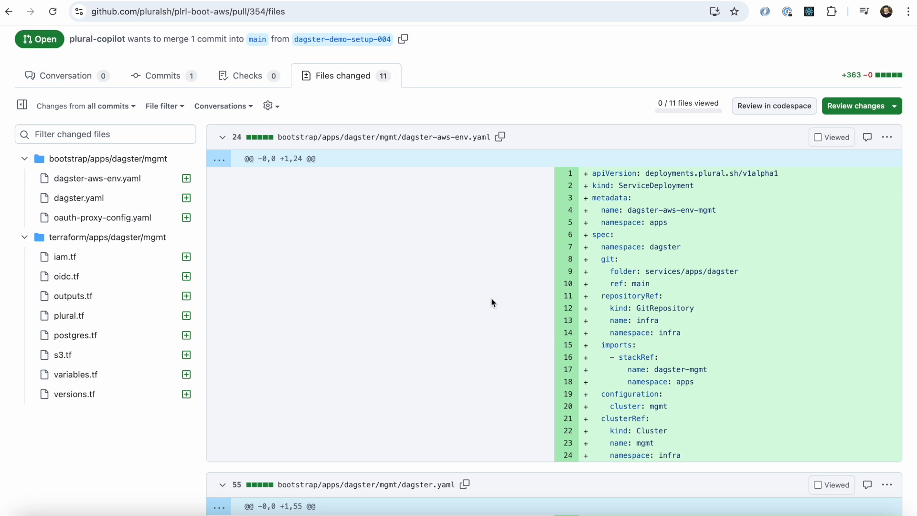
# Review the service deployment definition in dagster-aws-env.yaml.
pyautogui.click(110, 184)
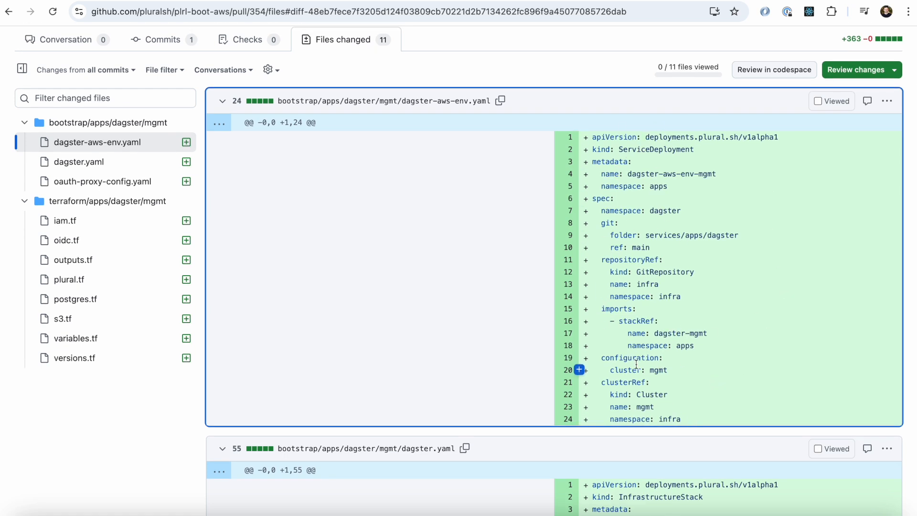
pyautogui.scroll(-1, 663, 363)
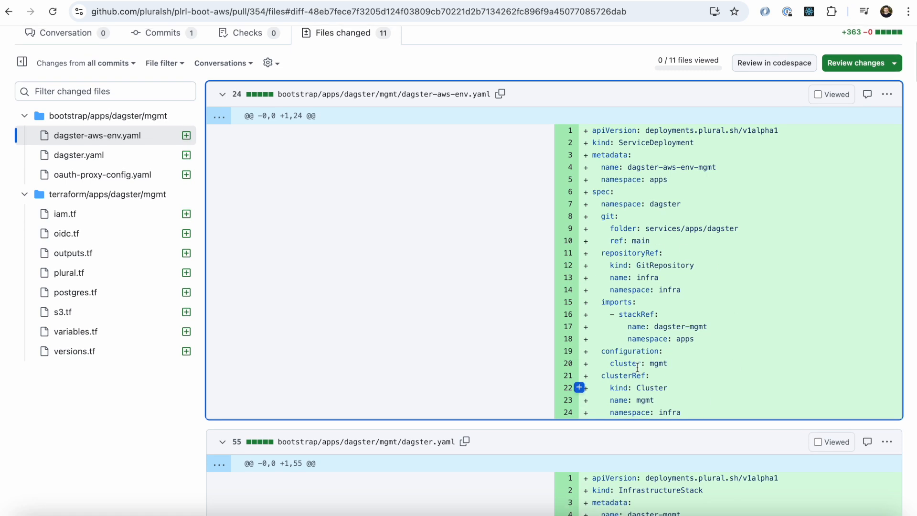
pyautogui.scroll(1, 653, 306)
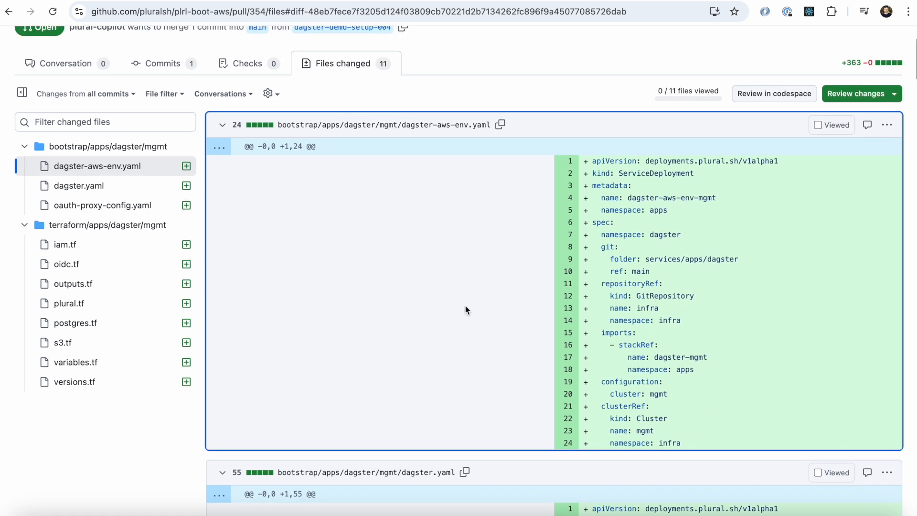
# Review oauth-proxy-config.yaml and highlight the stackRef entry under its imports.
pyautogui.click(110, 205)
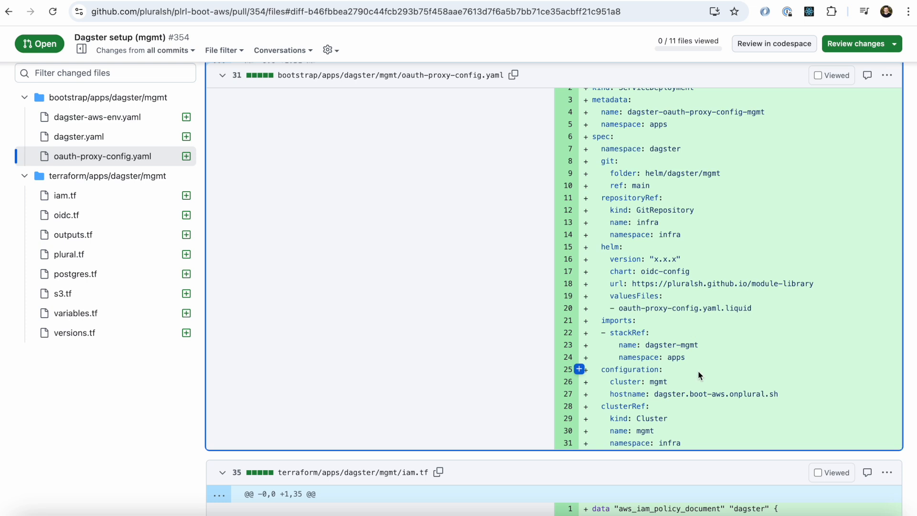
pyautogui.scroll(1, 681, 377)
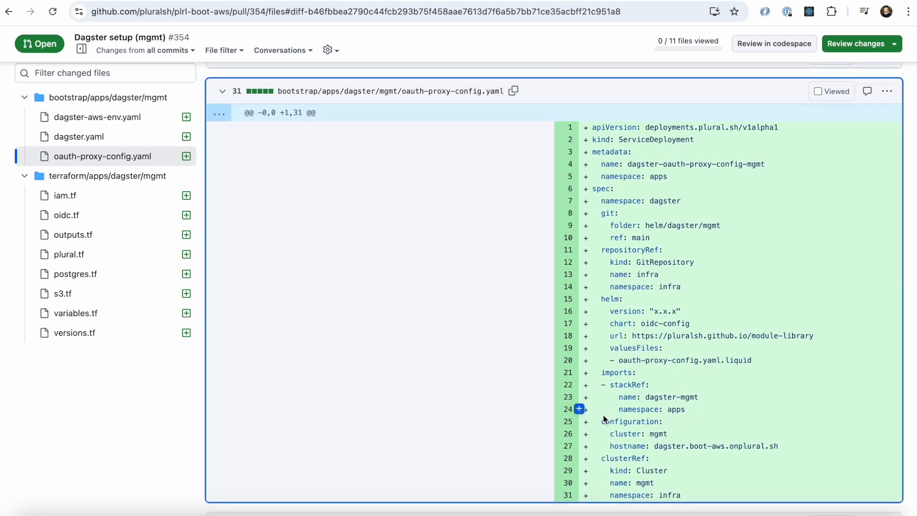
pyautogui.moveTo(600, 384); pyautogui.dragTo(692, 414)
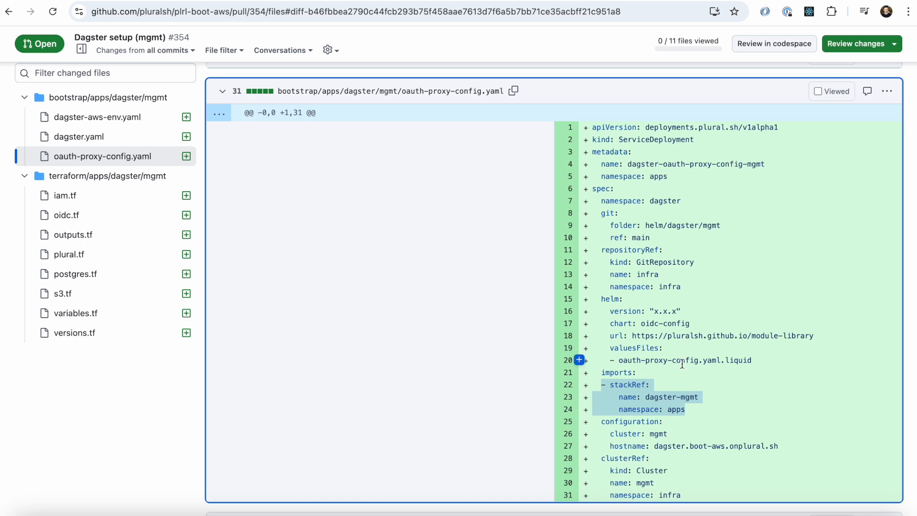
pyautogui.scroll(-1, 682, 363)
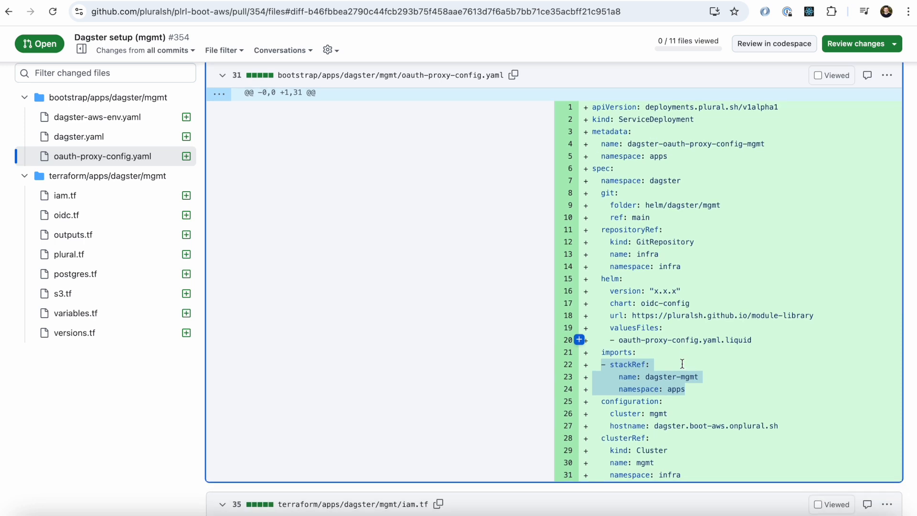
pyautogui.scroll(-3, 680, 363)
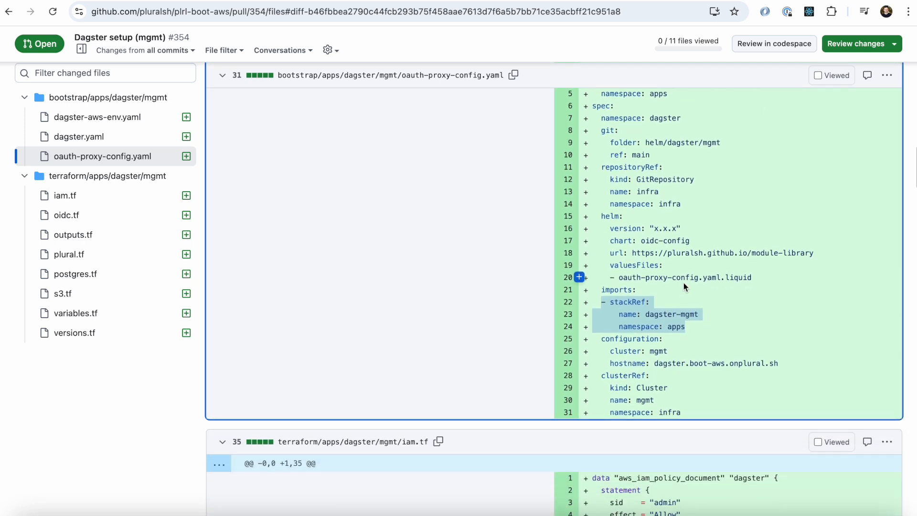
# Skim the Terraform files in terraform/apps/dagster/mgmt, including iam.tf, variables.tf, s3.tf and postgres.tf.
pyautogui.scroll(-18, 646, 237)
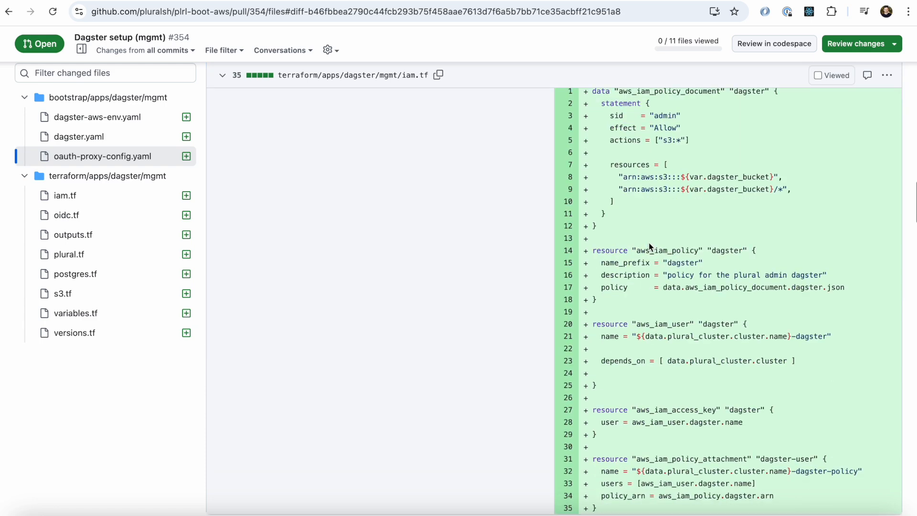
pyautogui.click(137, 198)
pyautogui.click(137, 234)
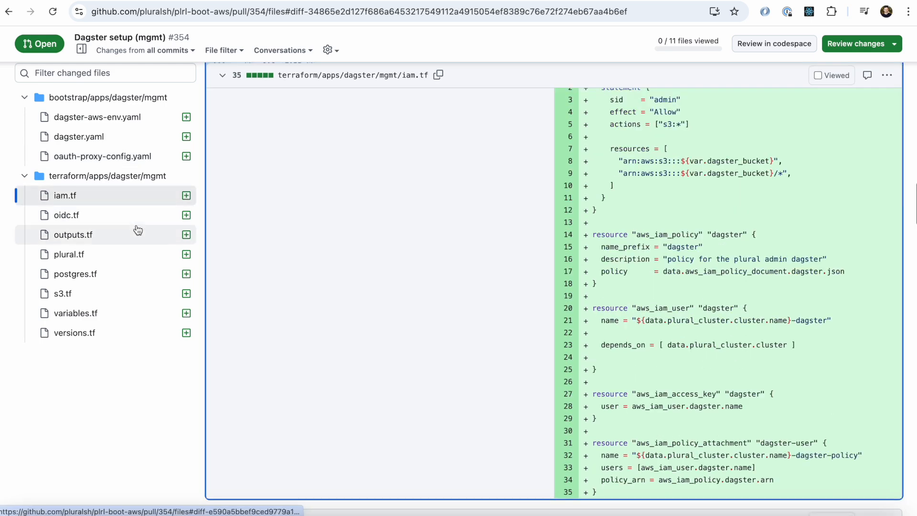
pyautogui.click(135, 254)
pyautogui.click(135, 274)
pyautogui.click(130, 313)
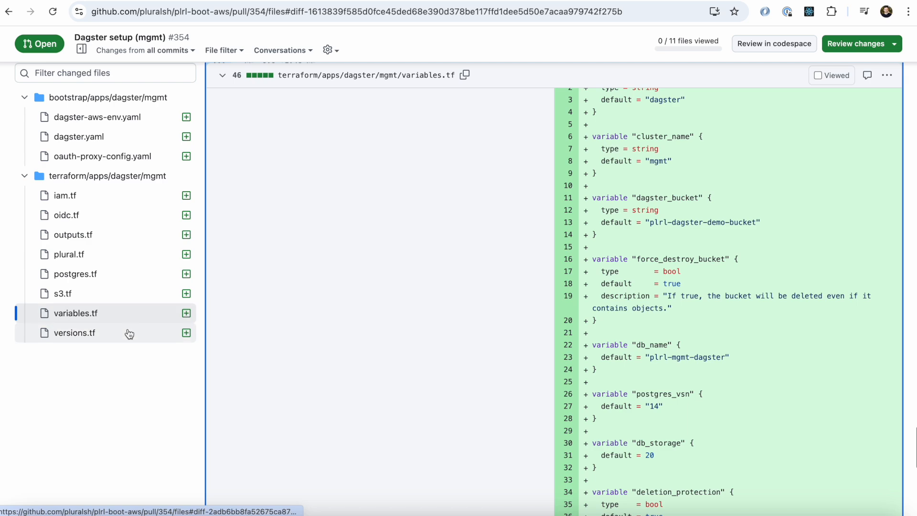
pyautogui.click(128, 333)
pyautogui.click(127, 315)
pyautogui.click(134, 294)
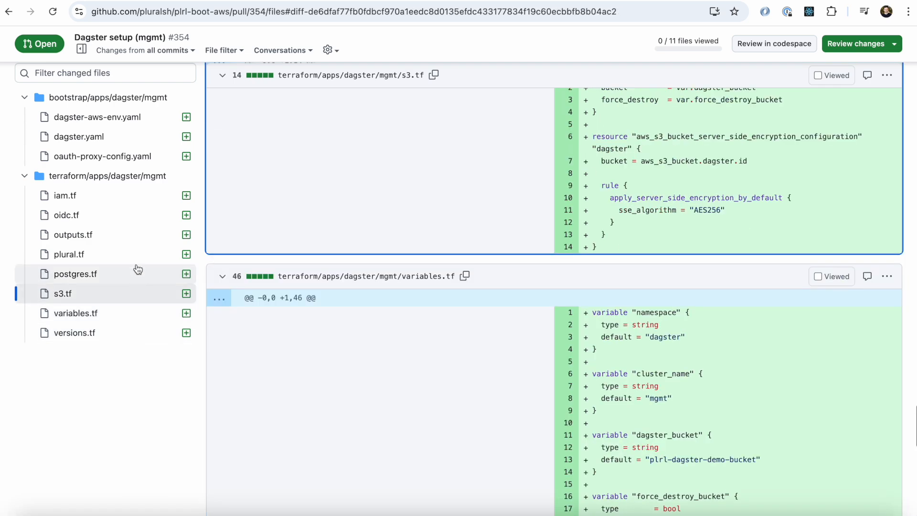
pyautogui.click(137, 272)
# Read through the infrastructure stack and service deployment definitions in dagster.yaml.
pyautogui.click(153, 137)
pyautogui.scroll(1, 568, 269)
pyautogui.scroll(-5, 653, 239)
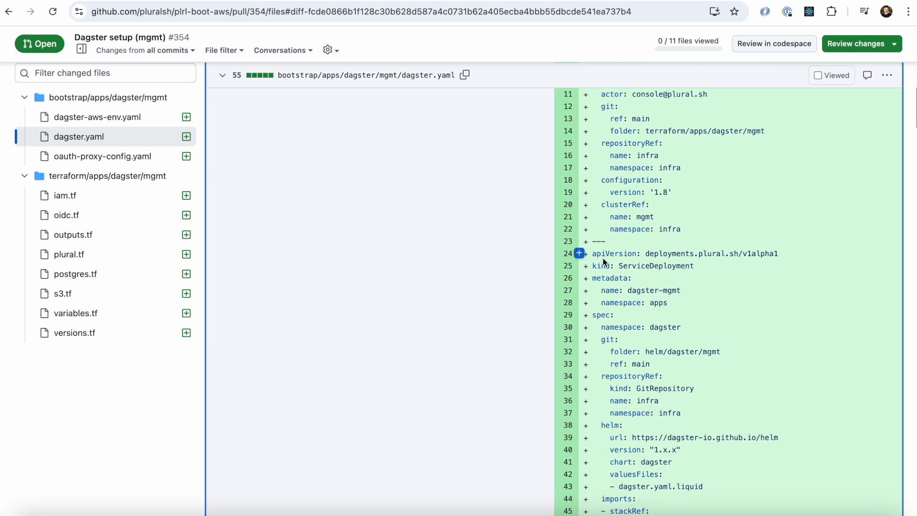
pyautogui.scroll(-4, 669, 277)
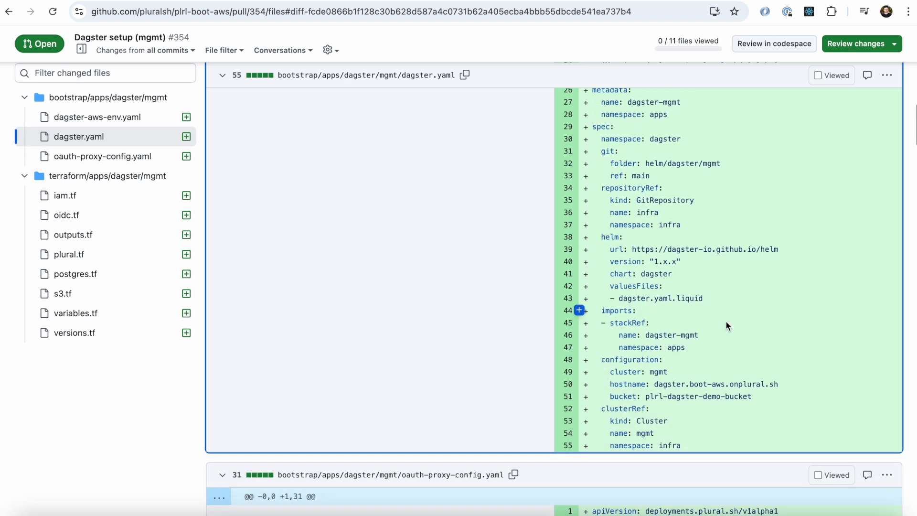
# Highlight the Helm repository URL and the dagster.yaml.liquid values file in dagster.yaml, and check the surrounding imports.
pyautogui.moveTo(610, 249); pyautogui.dragTo(788, 249)
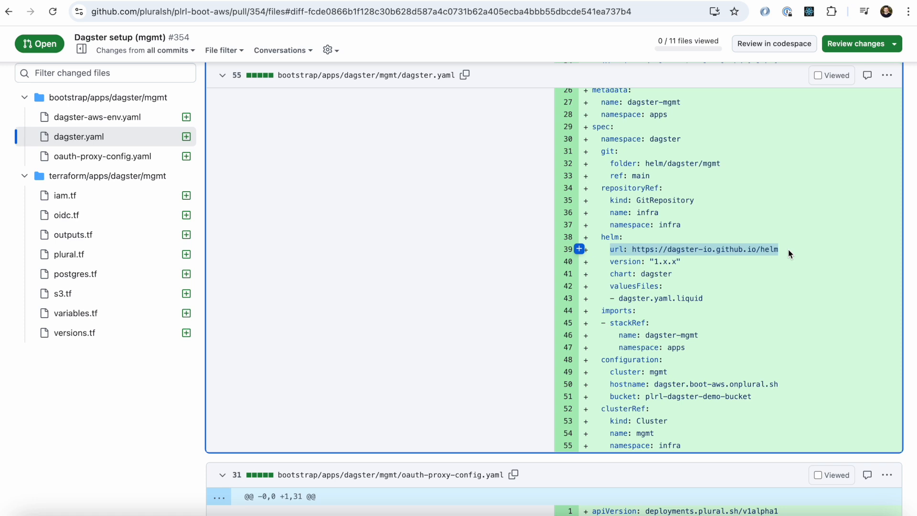
pyautogui.click(630, 295)
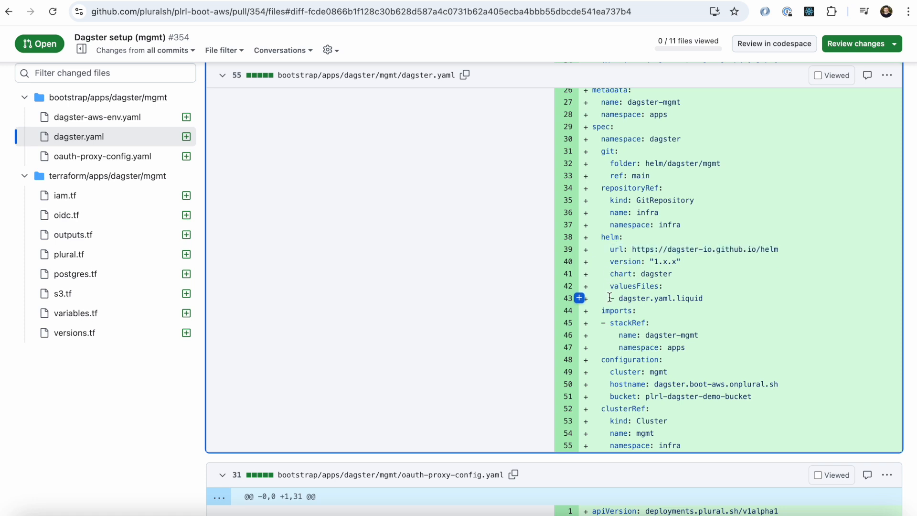
pyautogui.moveTo(609, 297); pyautogui.dragTo(729, 301)
pyautogui.click(702, 309)
pyautogui.scroll(-1, 674, 336)
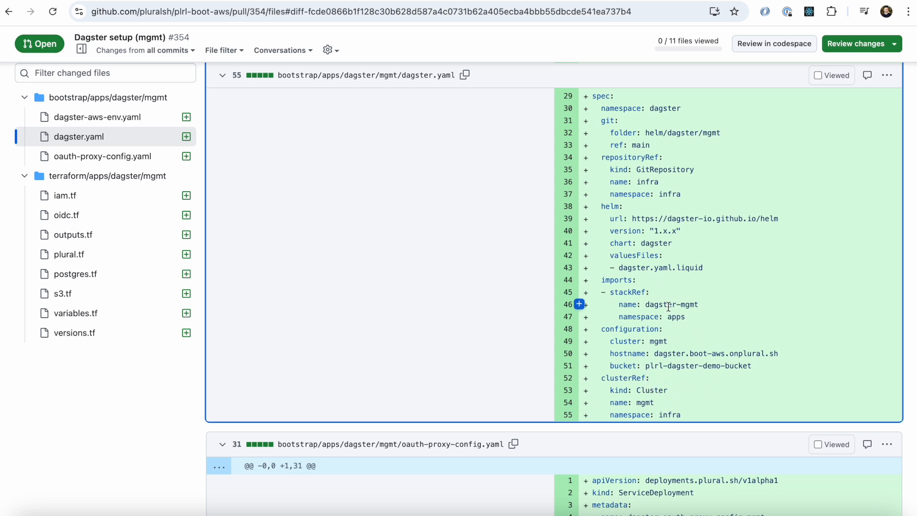
pyautogui.scroll(1, 668, 307)
pyautogui.scroll(1, 661, 289)
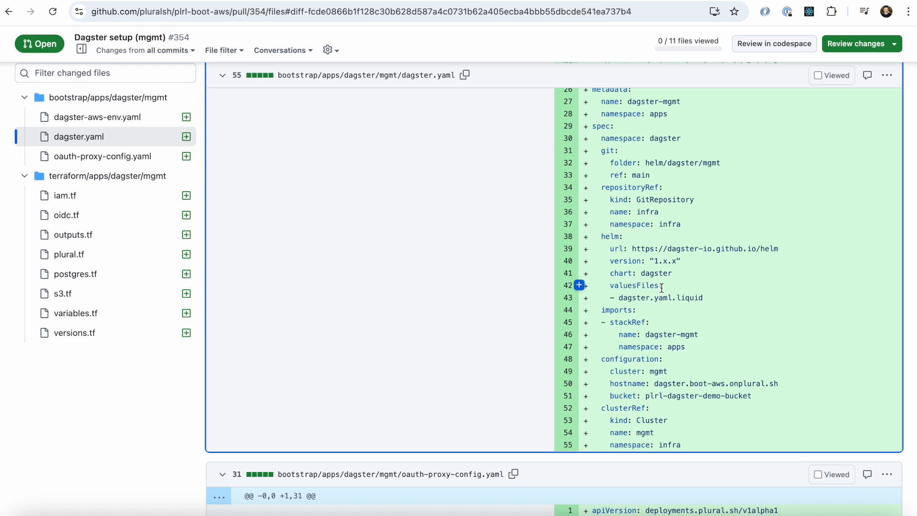
# Go through the Terraform diffs again, from oidc.tf and iam.tf to postgres.tf, variables.tf and s3.tf.
pyautogui.click(88, 214)
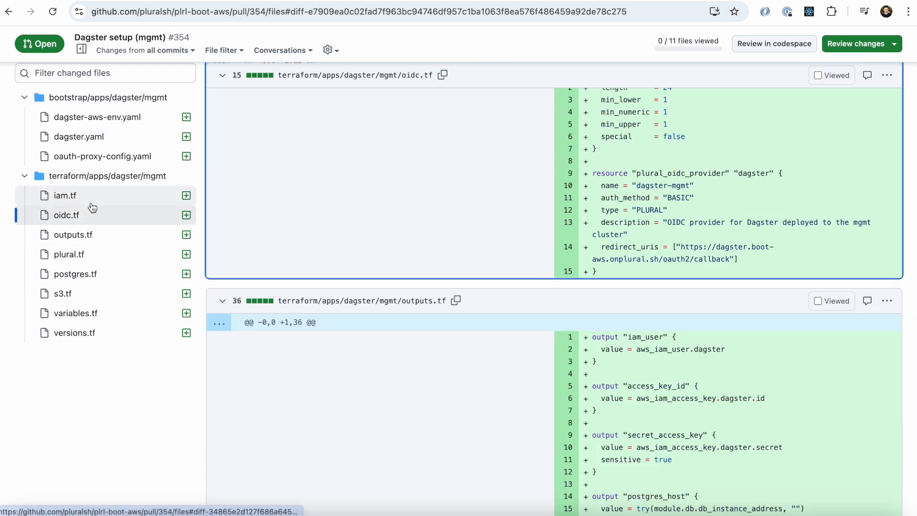
pyautogui.click(92, 204)
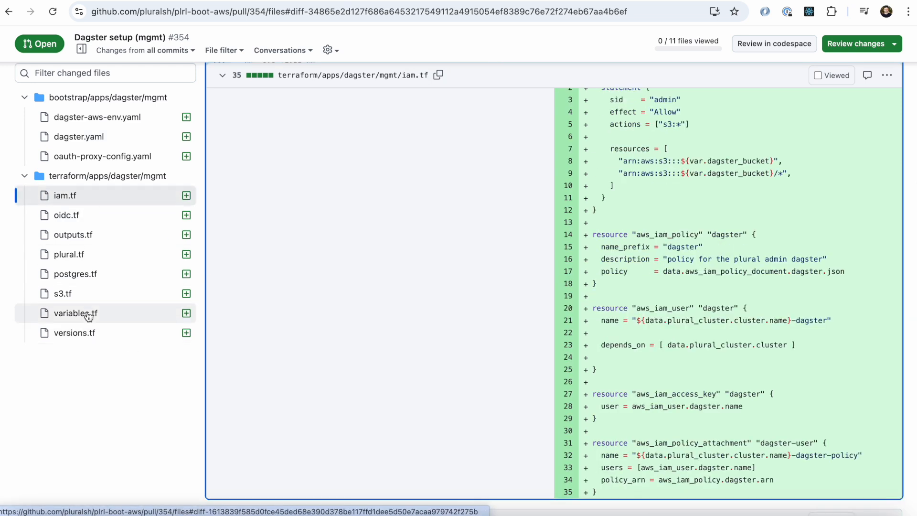
pyautogui.click(101, 276)
pyautogui.click(117, 234)
pyautogui.click(111, 254)
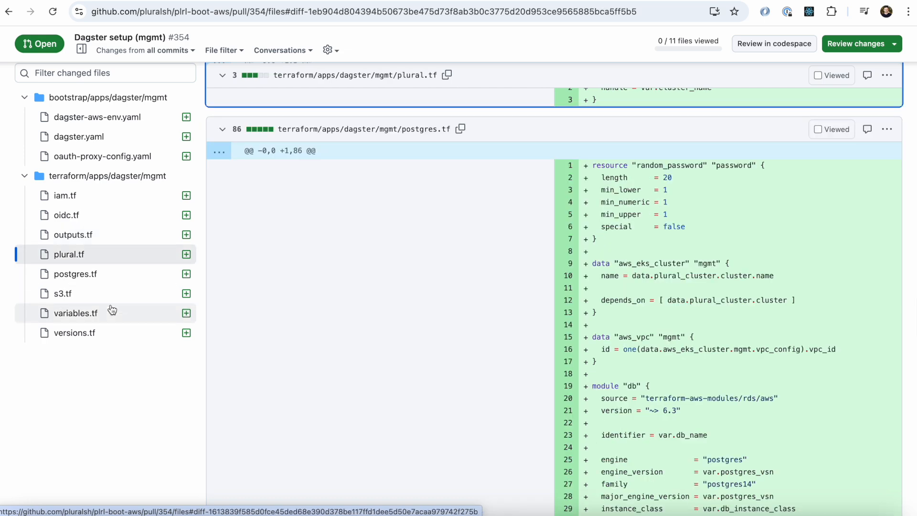
pyautogui.click(118, 279)
pyautogui.click(112, 313)
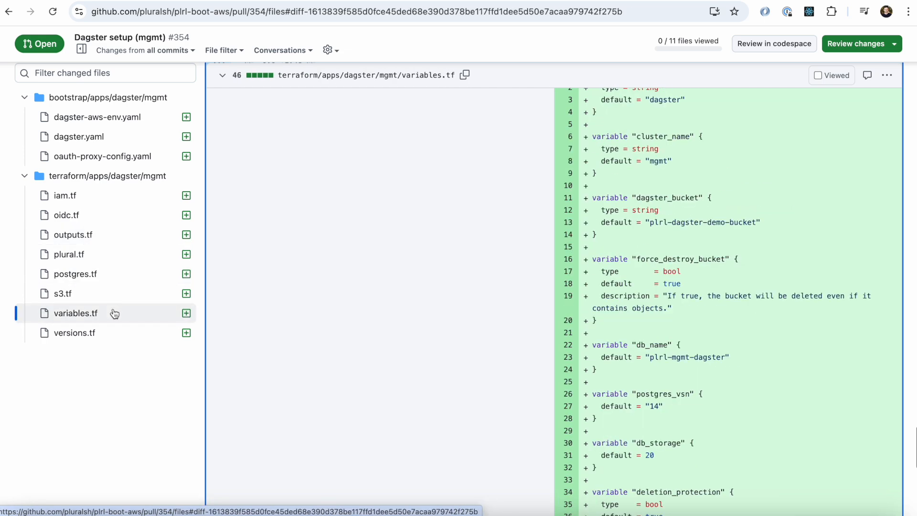
pyautogui.click(115, 300)
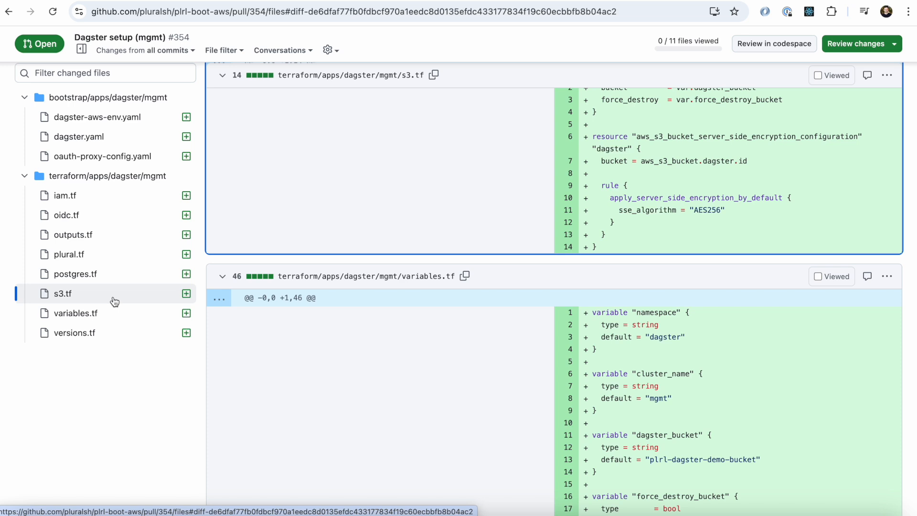
pyautogui.scroll(1, 129, 250)
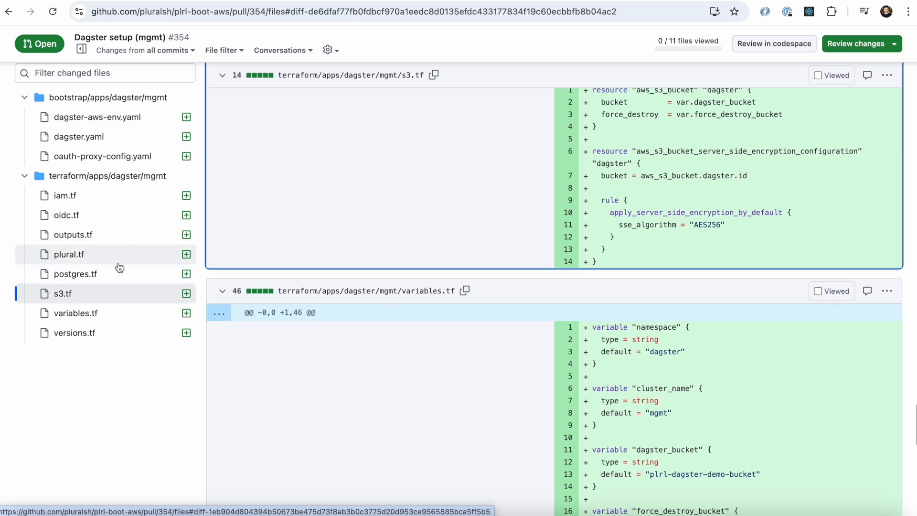
# Examine the IAM policy, user and access key resources in iam.tf and return to the bucket definition in s3.tf.
pyautogui.click(141, 197)
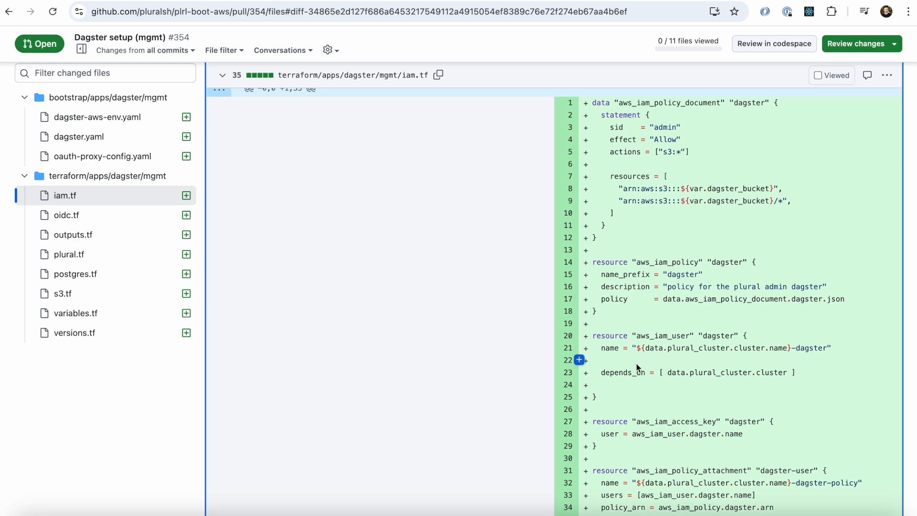
pyautogui.scroll(-2, 636, 363)
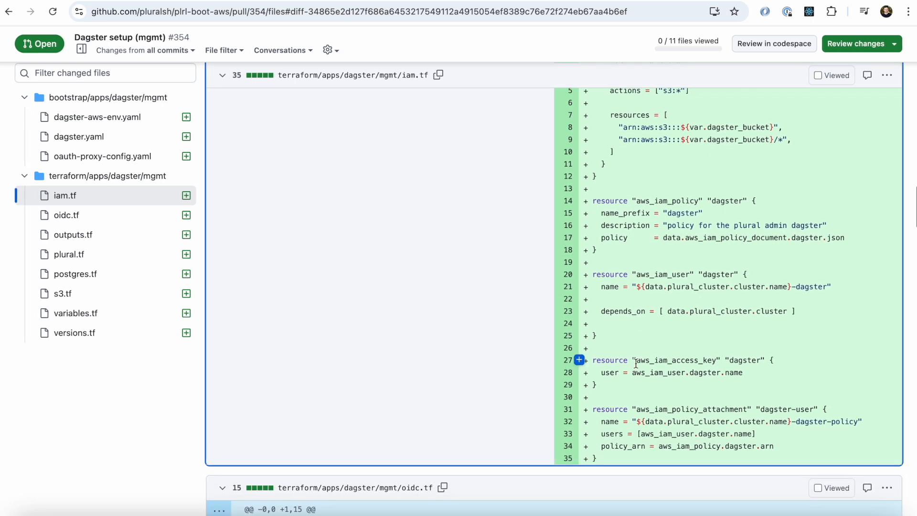
pyautogui.scroll(-1, 119, 292)
pyautogui.click(120, 295)
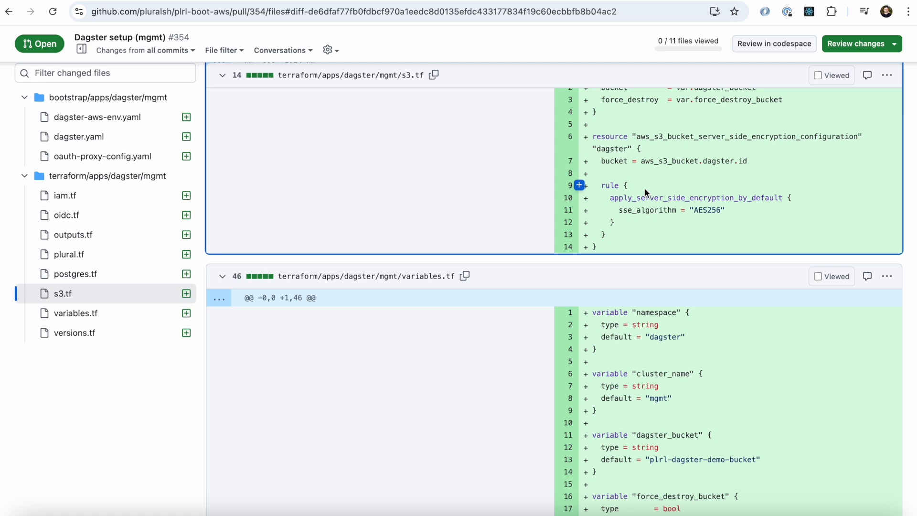
# Submit an approving review for the Dagster setup (mgmt) pull request.
pyautogui.scroll(1, 640, 191)
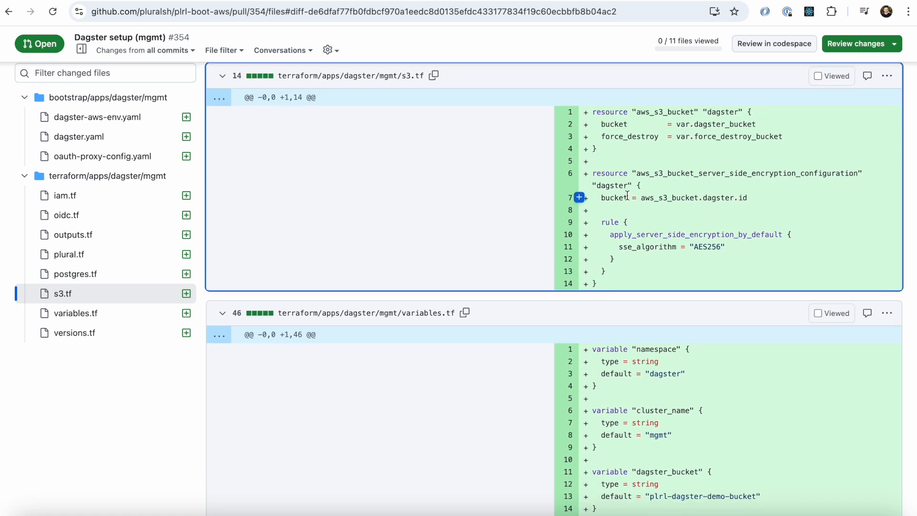
pyautogui.click(892, 47)
pyautogui.click(545, 263)
pyautogui.click(864, 337)
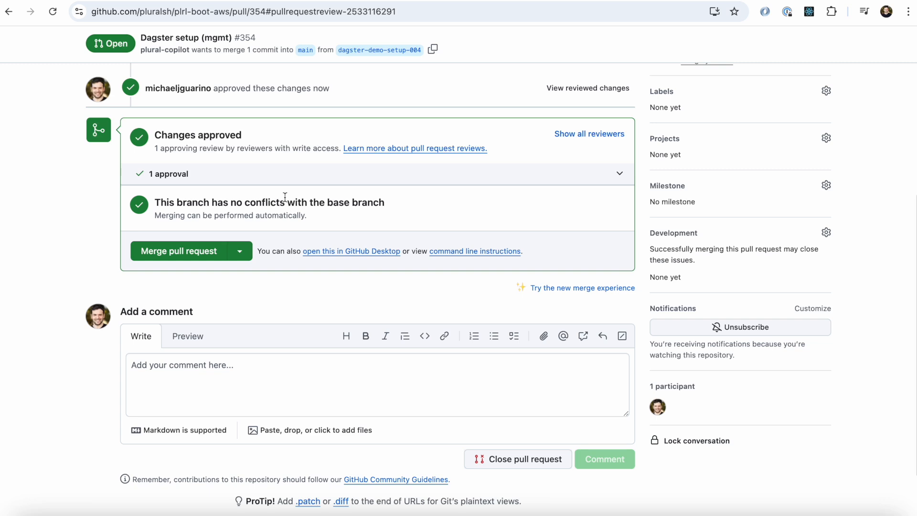
# Merge pull request #354 into main and delete the dagster-demo-setup-004 branch.
pyautogui.click(197, 257)
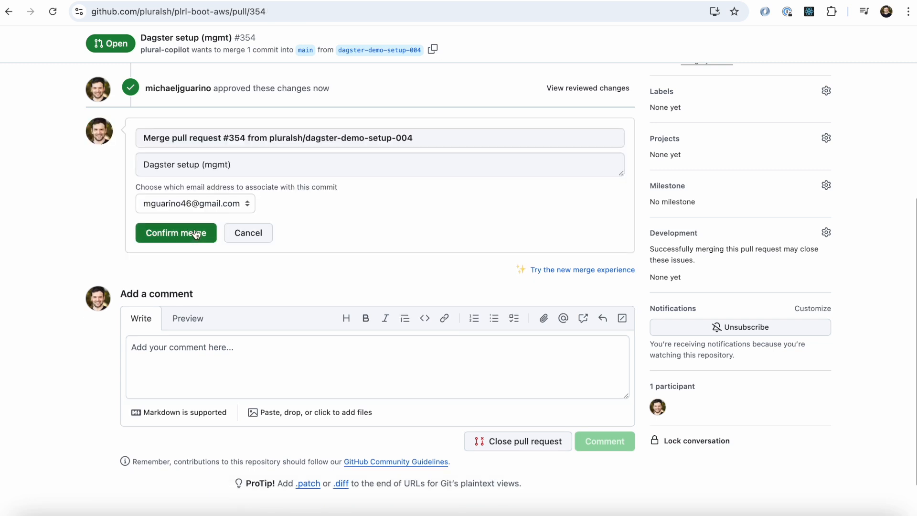
pyautogui.click(192, 232)
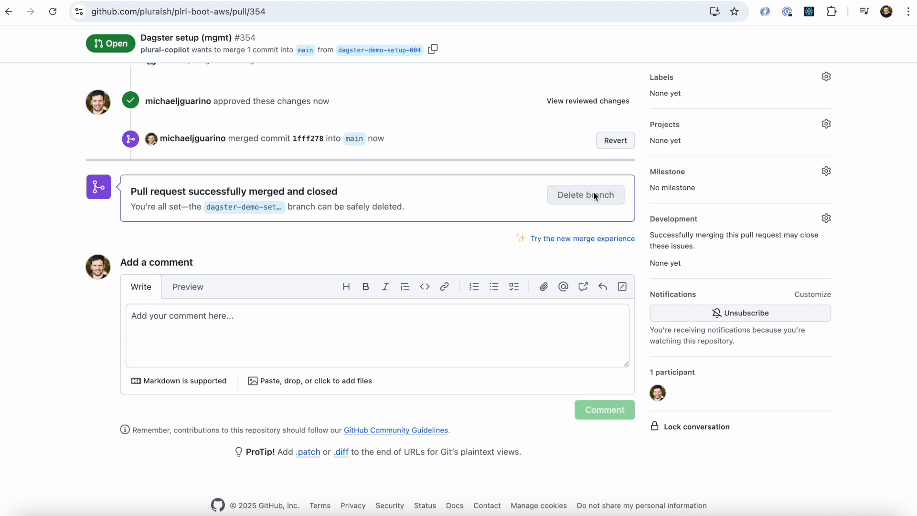
pyautogui.click(593, 195)
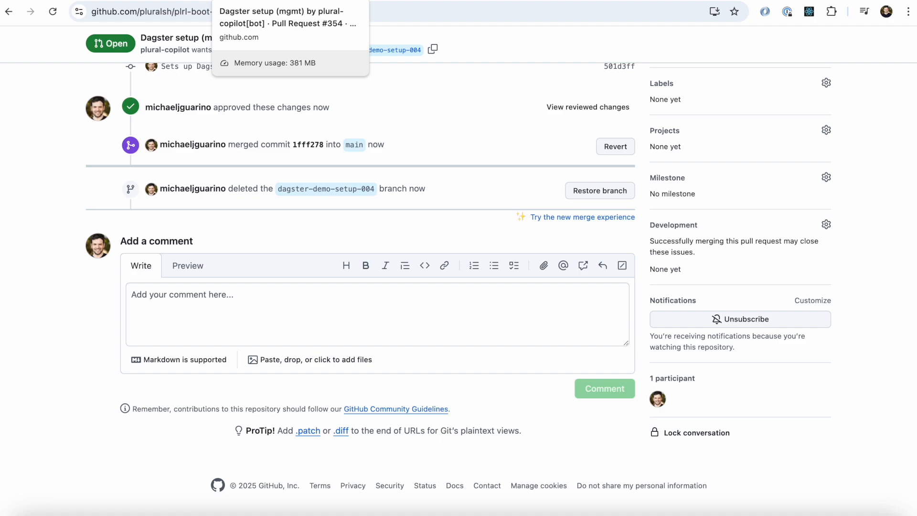
# Switch to the Plural console and resync the apps and bootstrap services on the boot-test cluster.
pyautogui.click(182, 0)
pyautogui.click(405, 136)
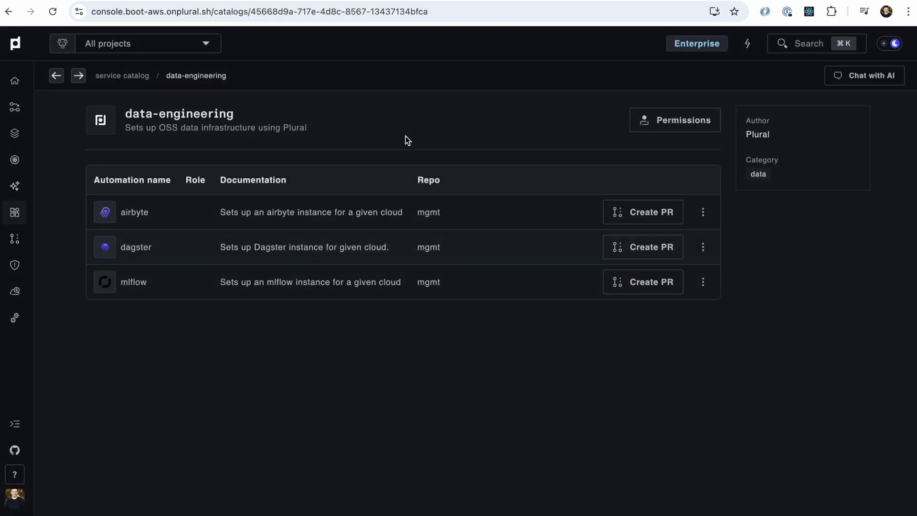
pyautogui.click(16, 108)
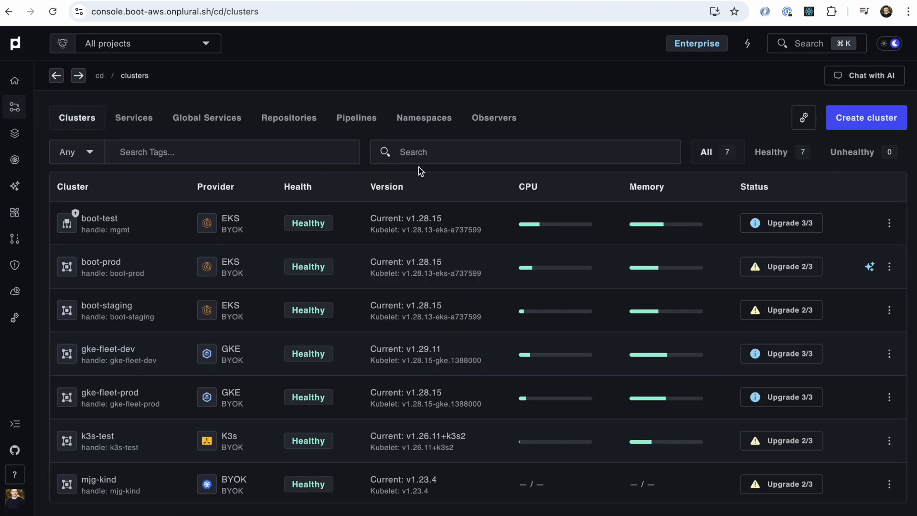
pyautogui.click(171, 228)
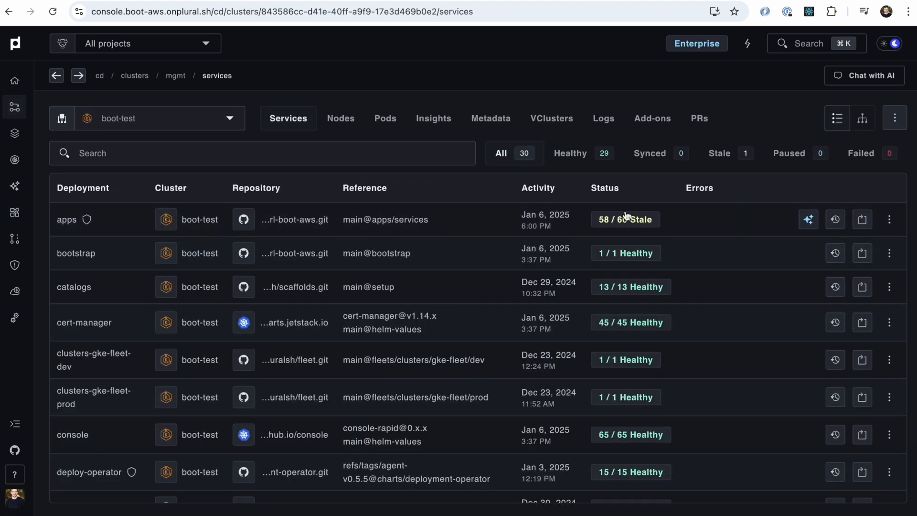
pyautogui.click(863, 225)
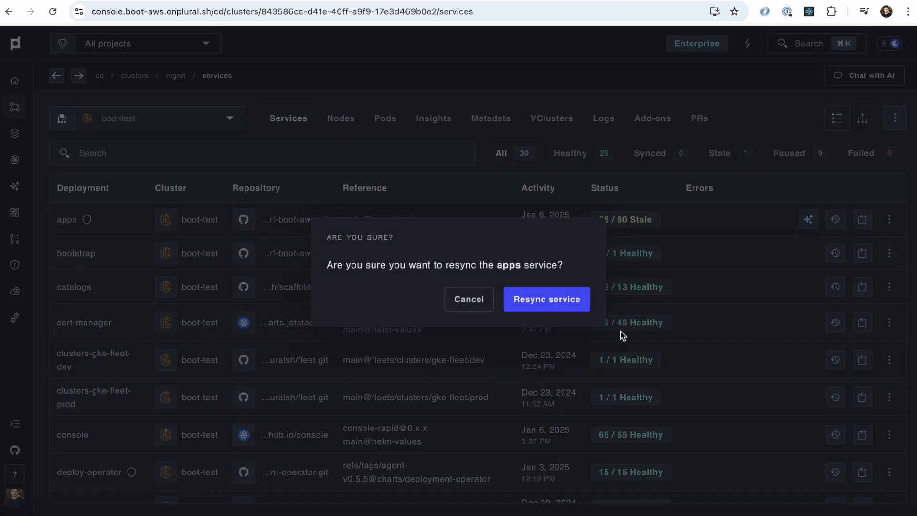
pyautogui.click(537, 298)
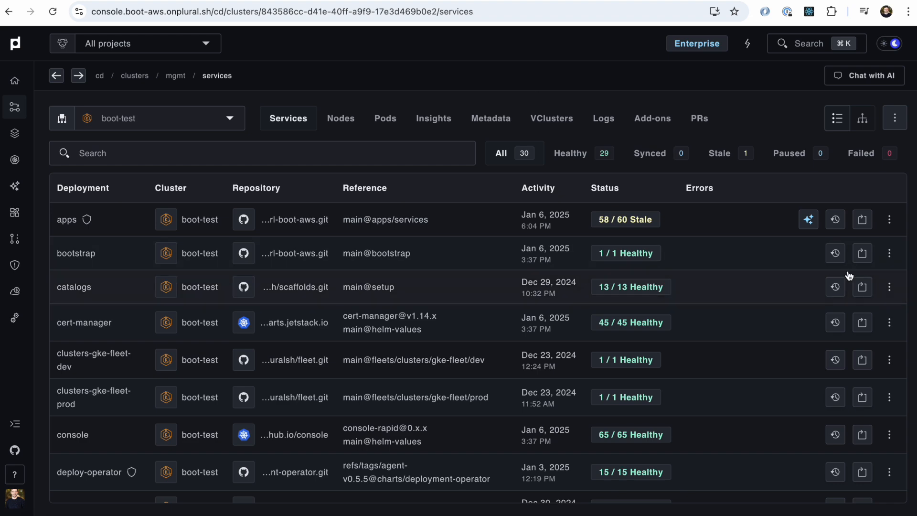
pyautogui.click(861, 253)
pyautogui.click(585, 295)
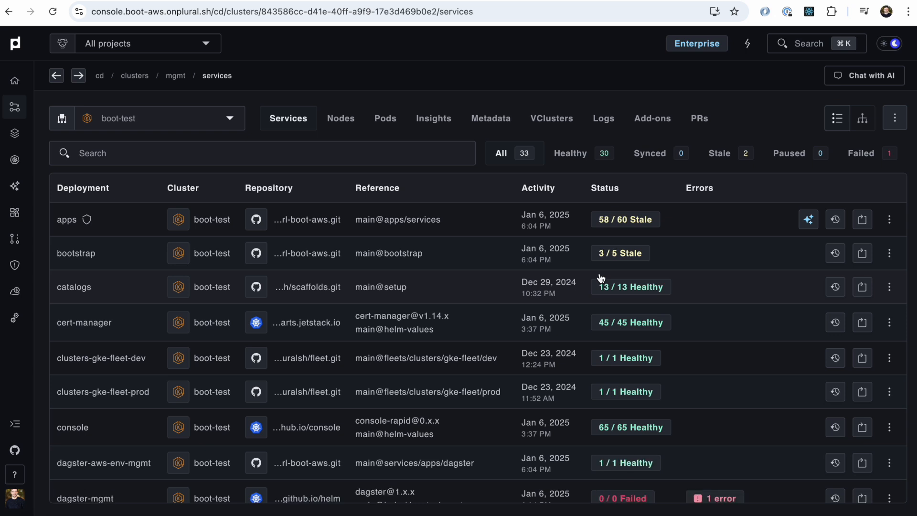
# Open the most recent run of the dagster-mgmt infrastructure stack.
pyautogui.click(15, 133)
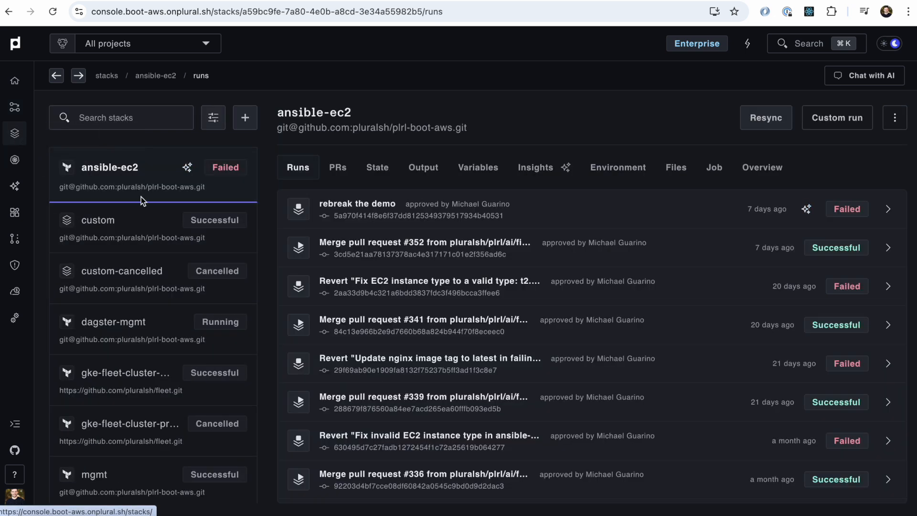
pyautogui.click(159, 331)
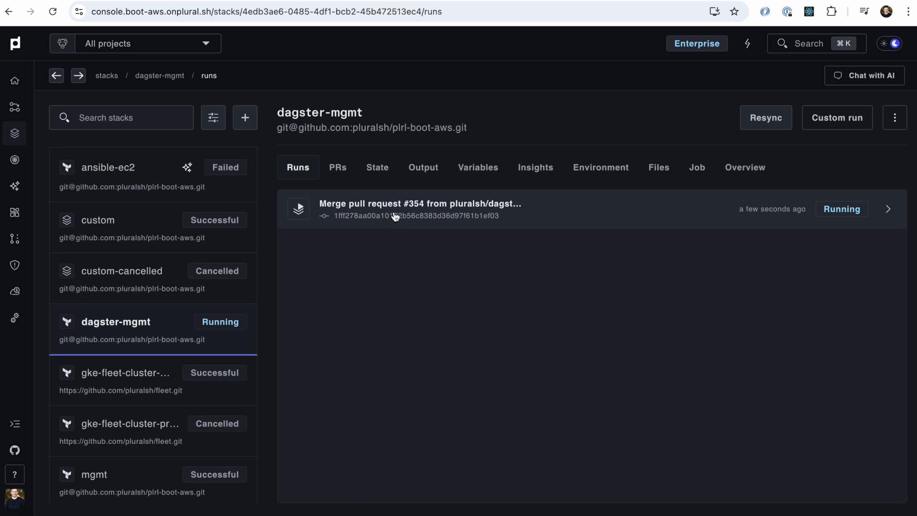
pyautogui.click(395, 217)
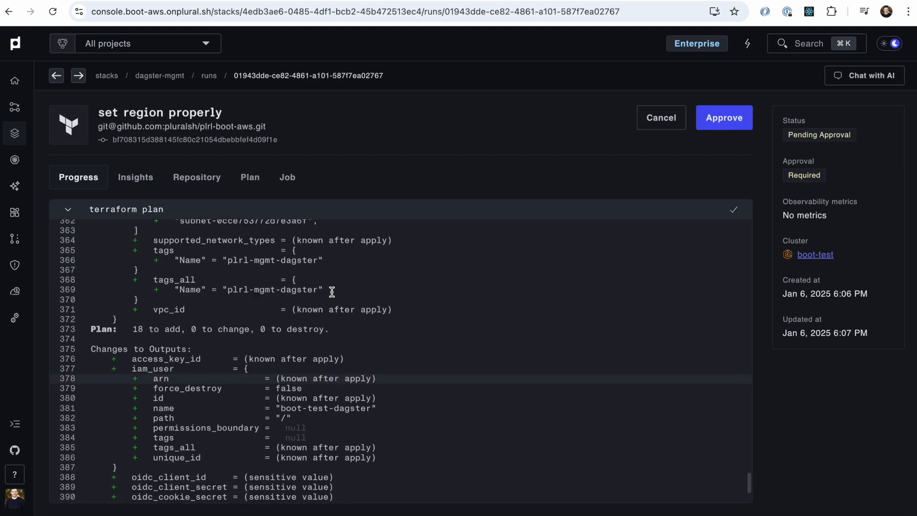
# Examine the run's Terraform plan, from the IAM user and S3 bucket to the security group, database and output changes.
pyautogui.scroll(20, 332, 291)
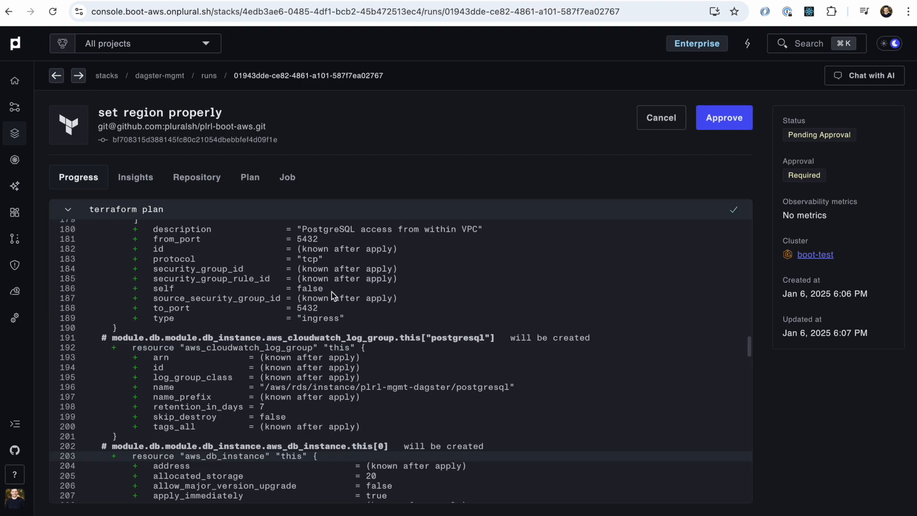
pyautogui.scroll(10, 331, 291)
pyautogui.scroll(-20, 332, 292)
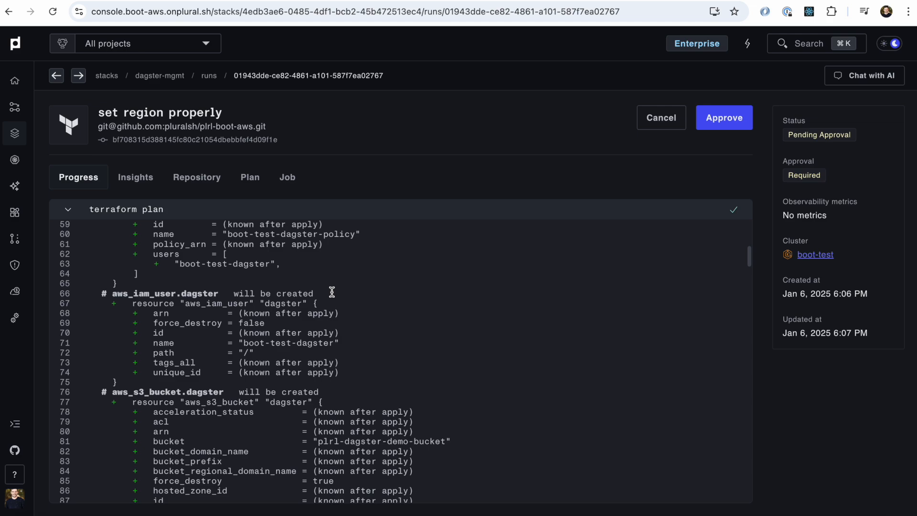
pyautogui.scroll(-20, 331, 292)
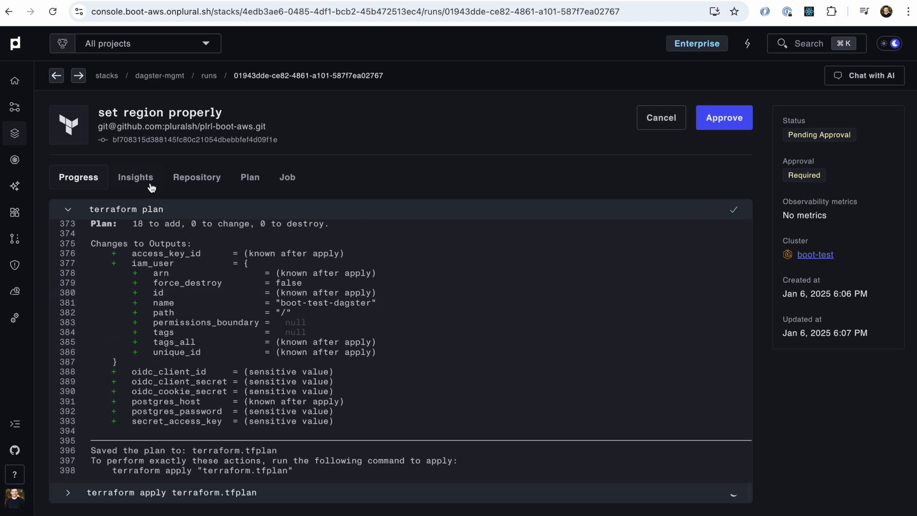
pyautogui.click(253, 180)
pyautogui.scroll(-12, 291, 384)
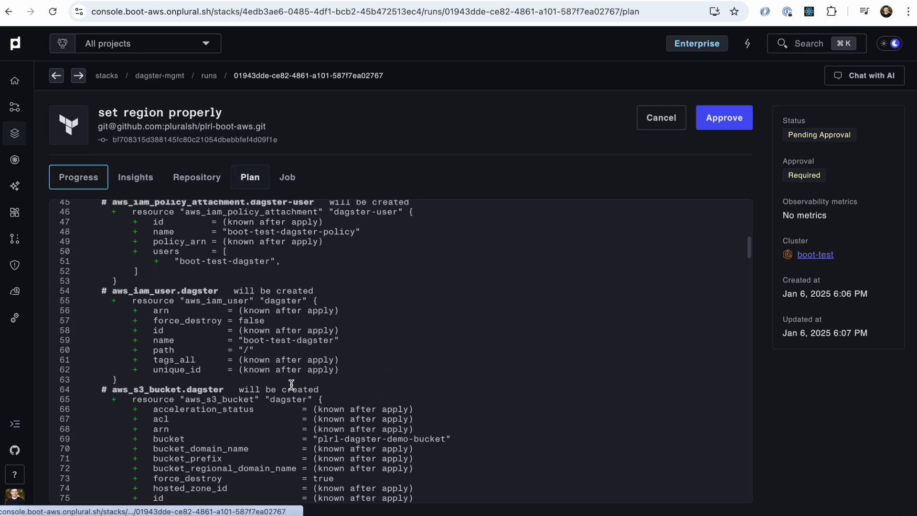
pyautogui.scroll(-9, 291, 385)
pyautogui.scroll(-20, 291, 385)
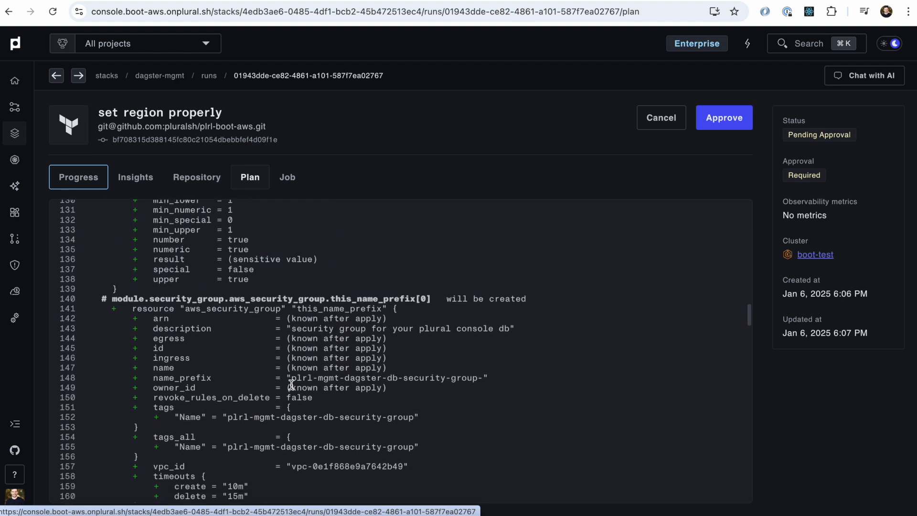
pyautogui.scroll(-12, 293, 388)
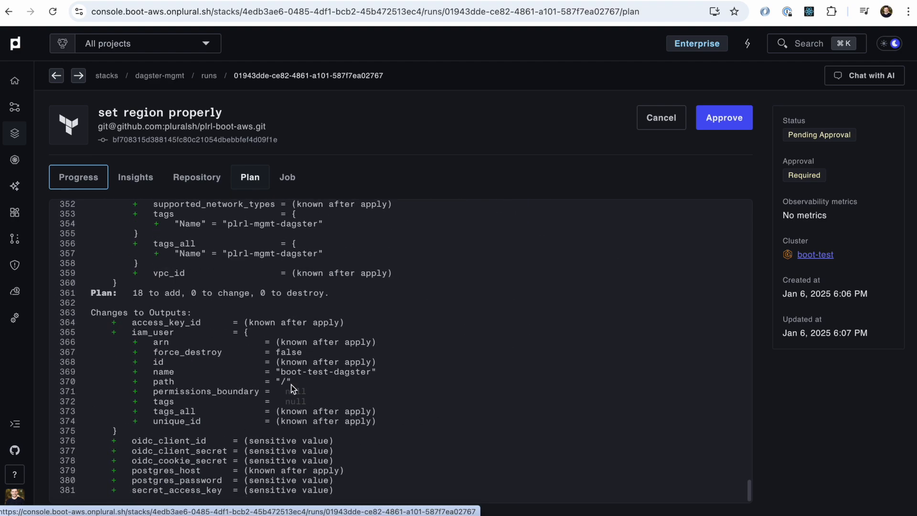
# Approve the pending dagster-mgmt run and expand its terraform apply log.
pyautogui.click(65, 185)
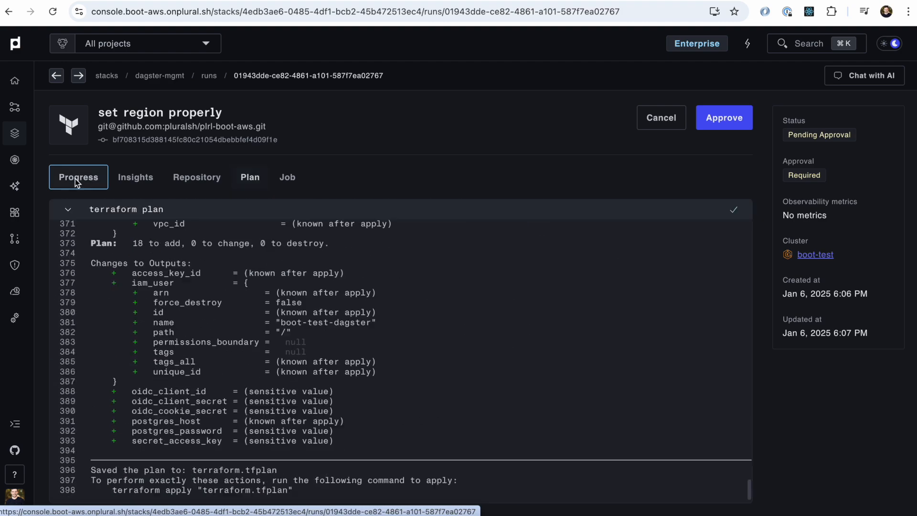
pyautogui.click(726, 117)
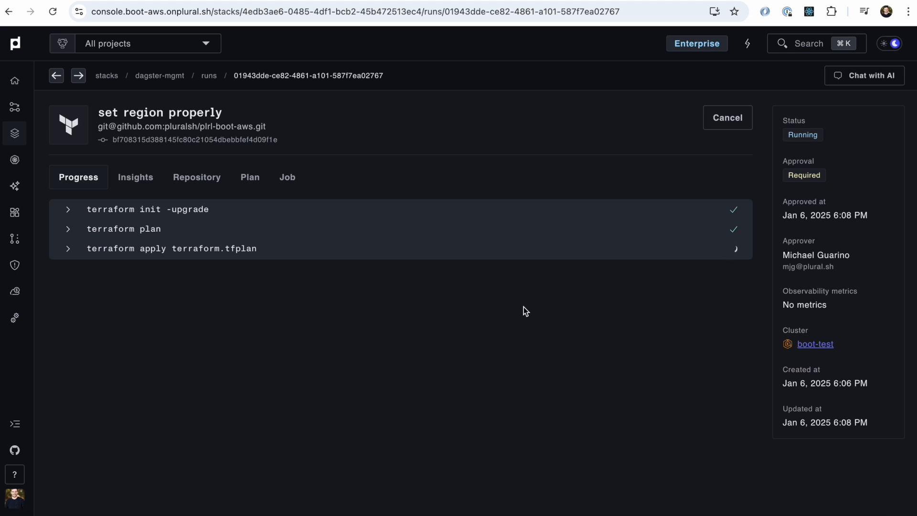
pyautogui.click(460, 247)
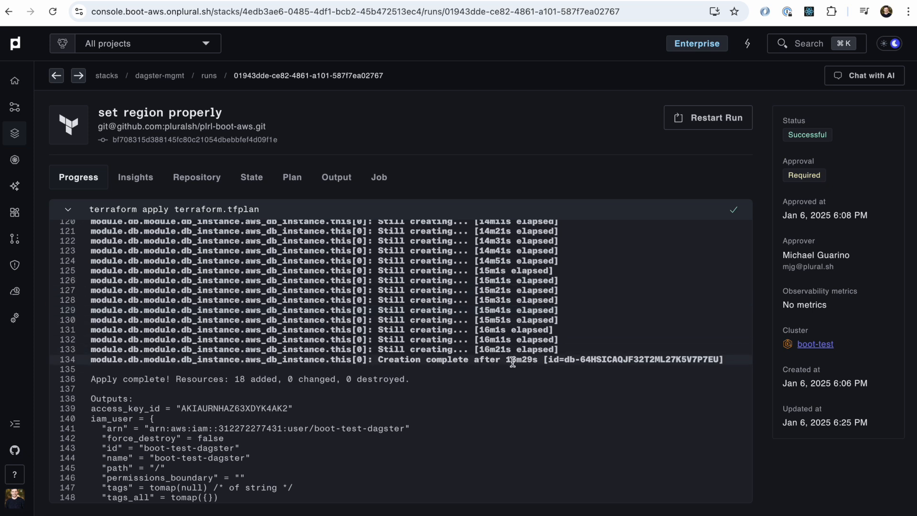
# Read the end of the terraform apply log, covering the database instance creation and the outputs.
pyautogui.tripleClick(497, 353)
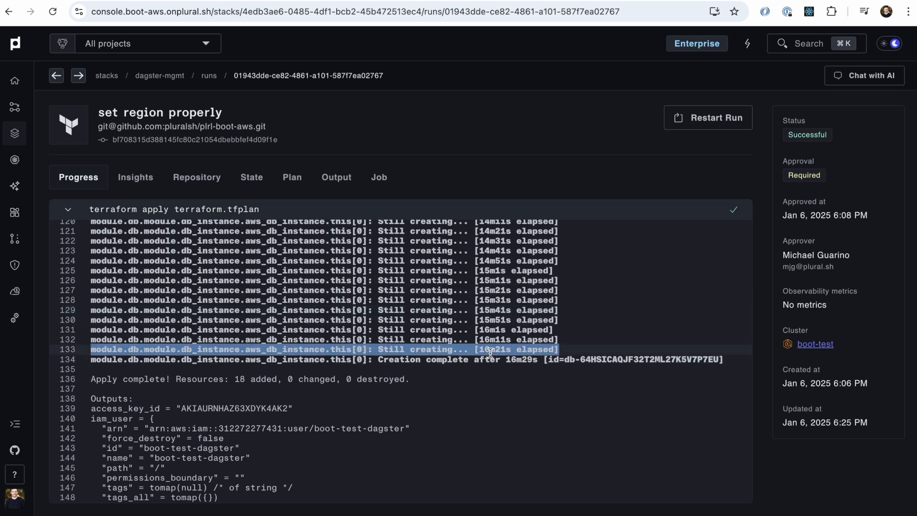
pyautogui.click(476, 385)
pyautogui.scroll(-2, 474, 377)
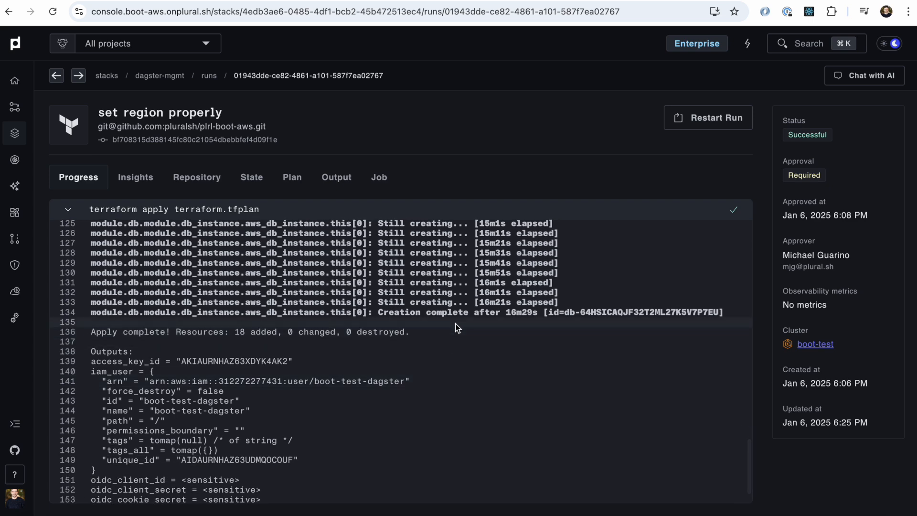
pyautogui.scroll(1, 455, 323)
pyautogui.scroll(-1, 410, 310)
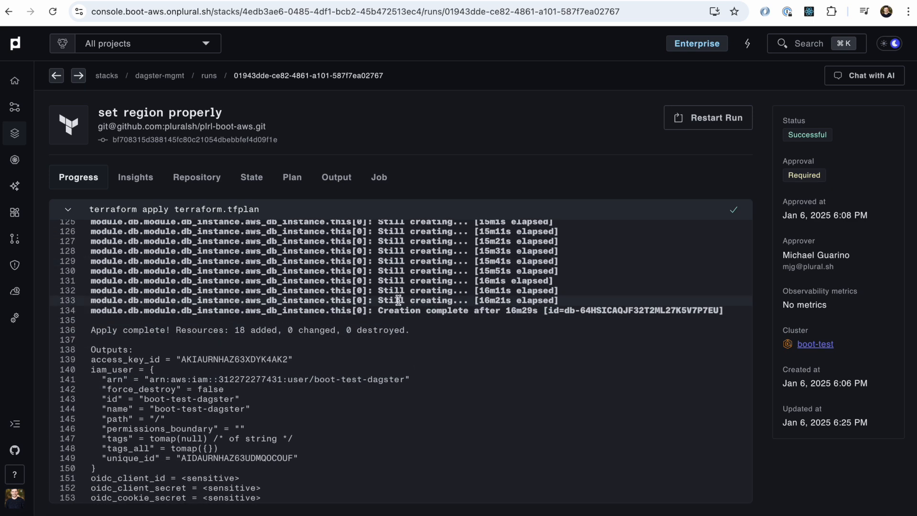
# Inspect the dagster-mgmt service's components on the boot-test cluster, including the pods of its user-code deployment.
pyautogui.click(24, 113)
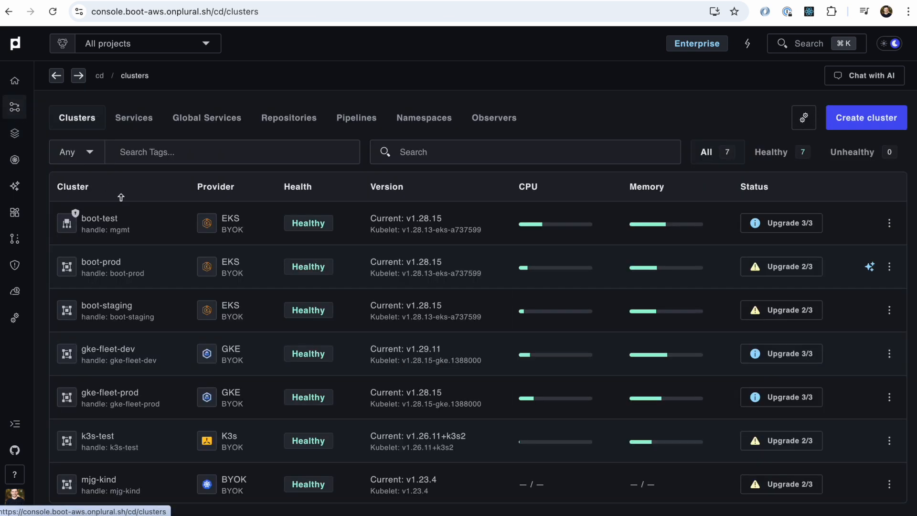
pyautogui.click(138, 231)
pyautogui.scroll(-3, 146, 343)
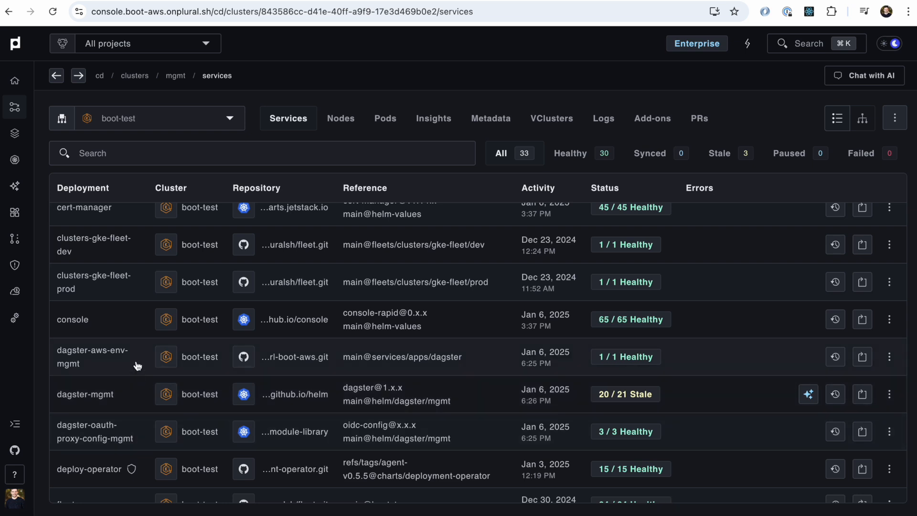
pyautogui.click(128, 407)
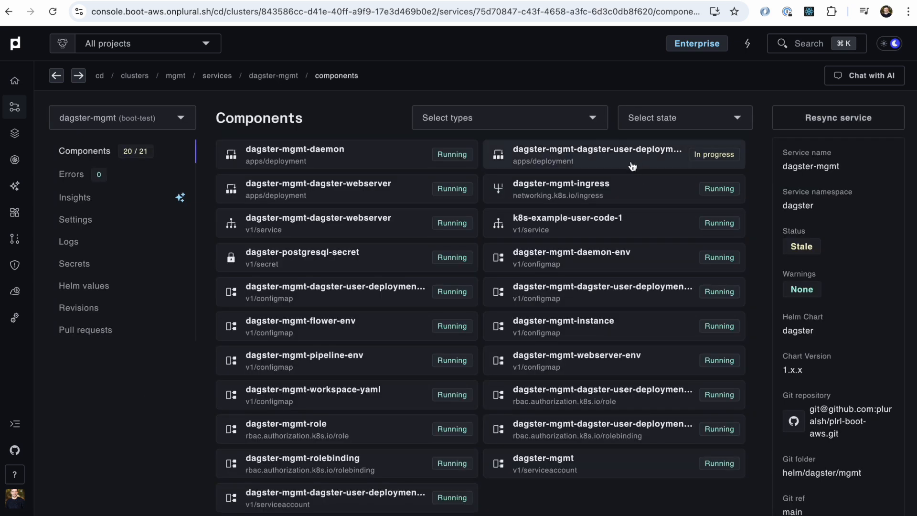
pyautogui.click(527, 162)
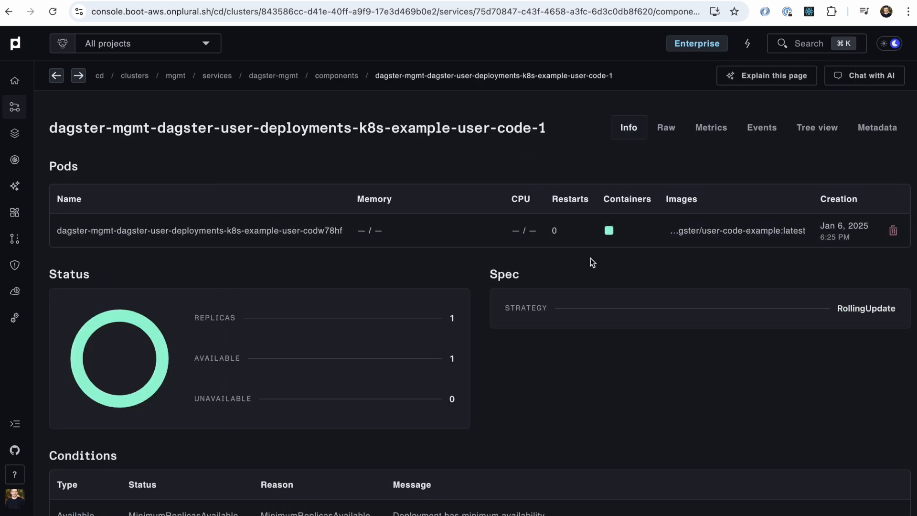
pyautogui.hscroll(-5, 590, 258)
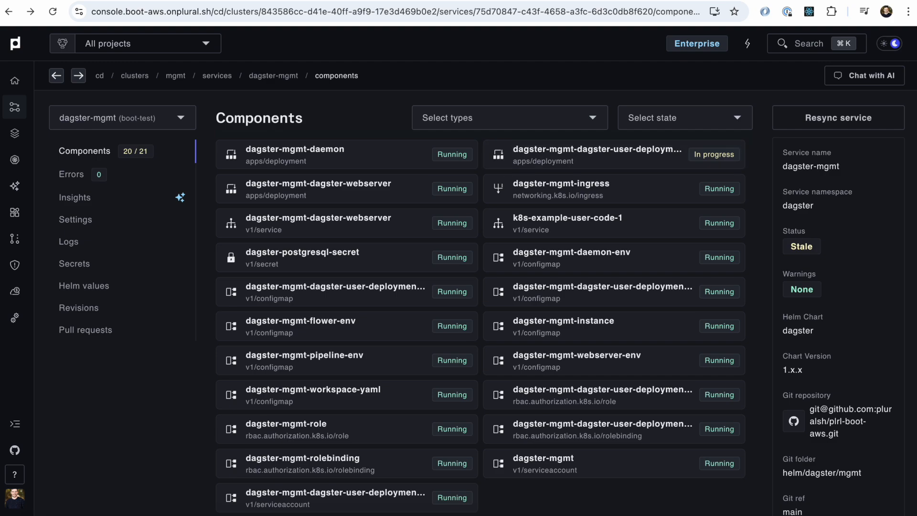
# Open dagster.boot-aws.onplural.sh in a new browser tab and allow it access to the Plural profile.
pyautogui.hotkey('ctrl', 't')
pyautogui.write('dagt')
pyautogui.press('BackSpace')
pyautogui.write('st')
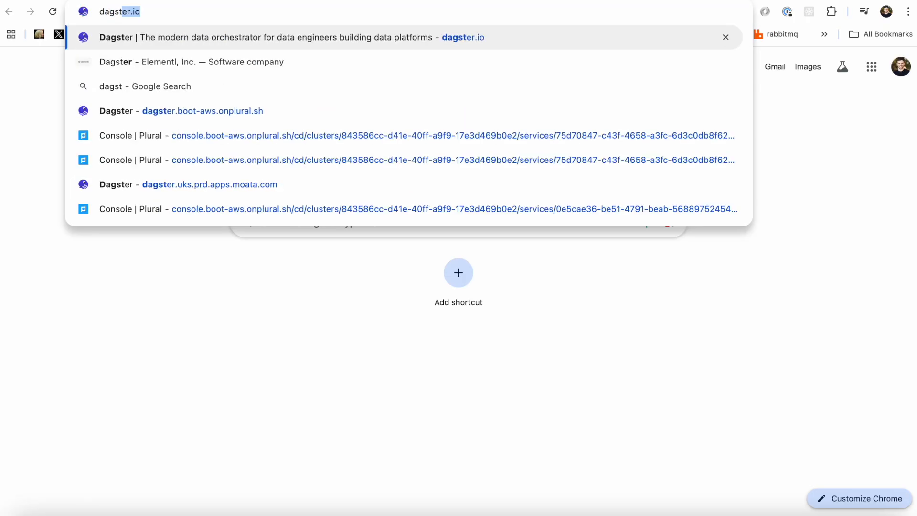
pyautogui.write('er.boot-')
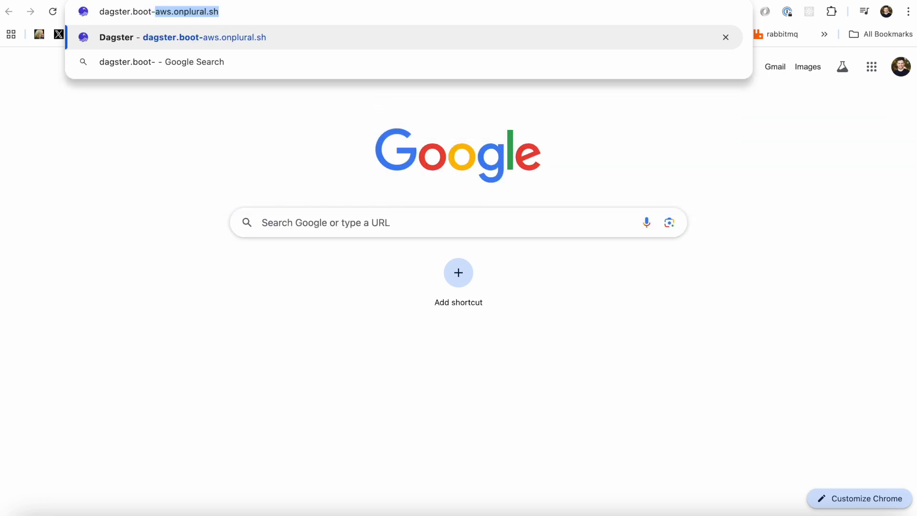
pyautogui.press('Right')
pyautogui.press('Return')
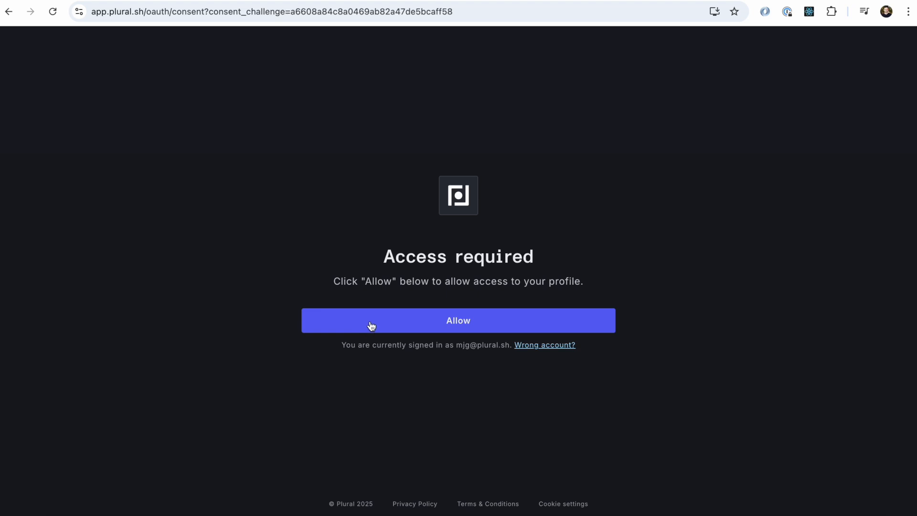
pyautogui.click(369, 329)
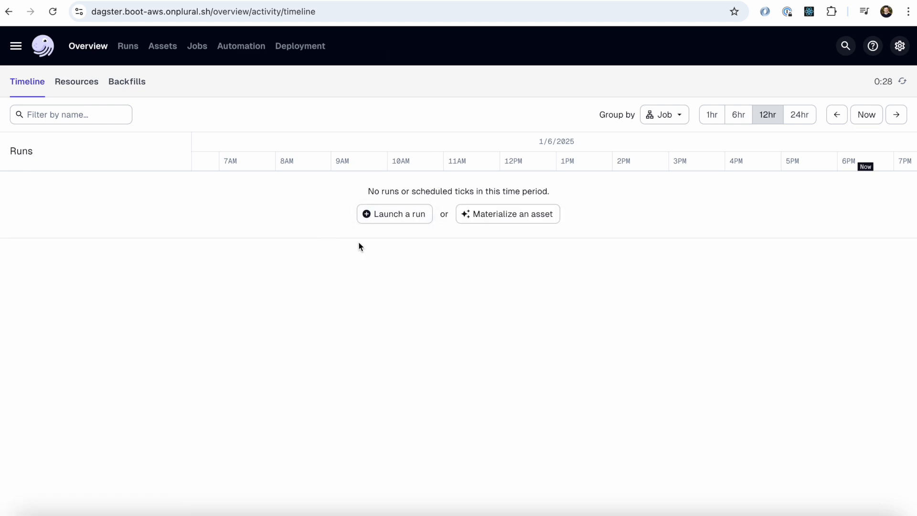
# Launch a run of example_job with its preset configuration in Dagster and check the run's event log.
pyautogui.click(202, 53)
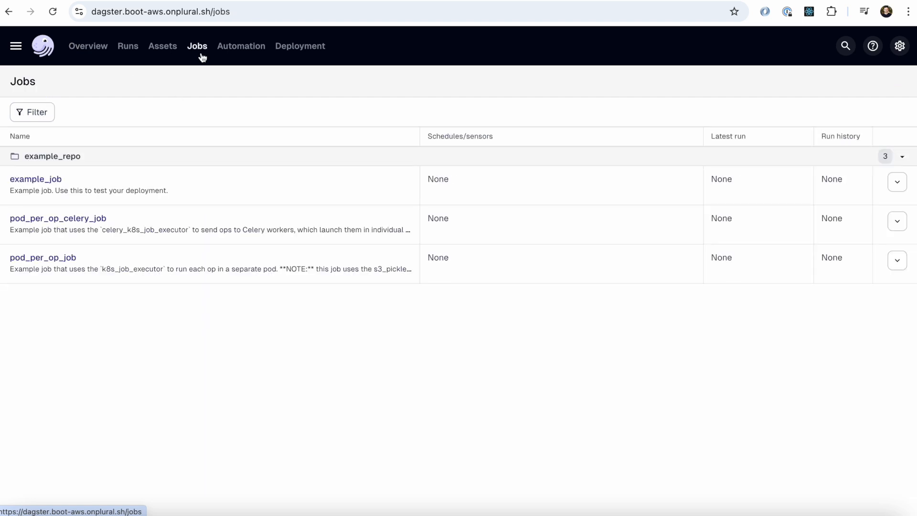
pyautogui.click(44, 180)
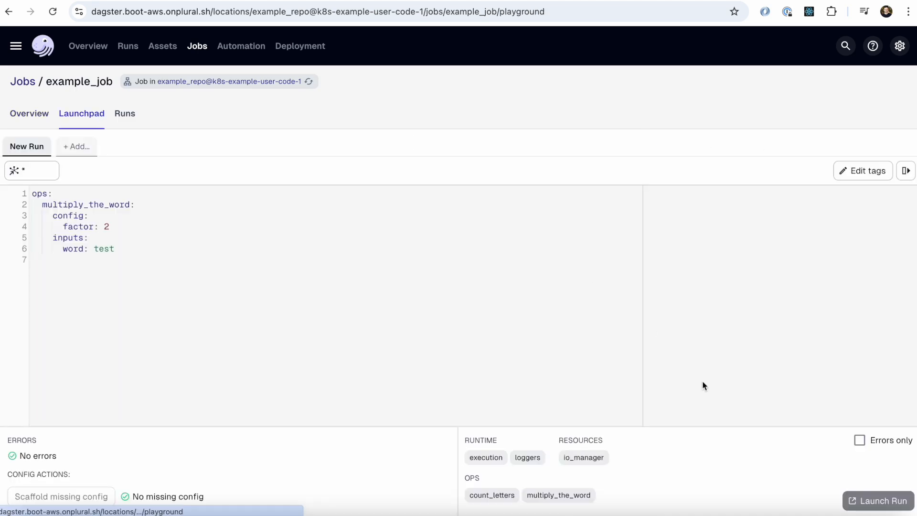
pyautogui.click(855, 495)
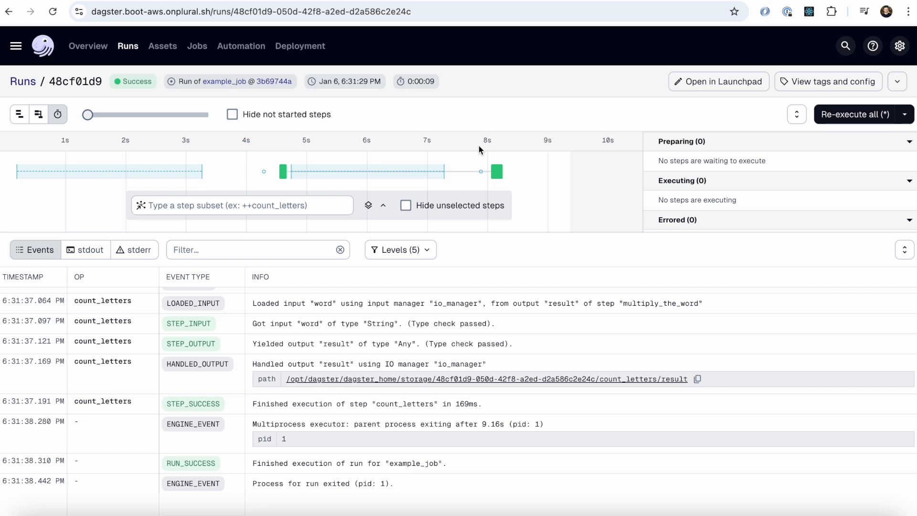
pyautogui.scroll(1, 400, 430)
pyautogui.scroll(-1, 399, 432)
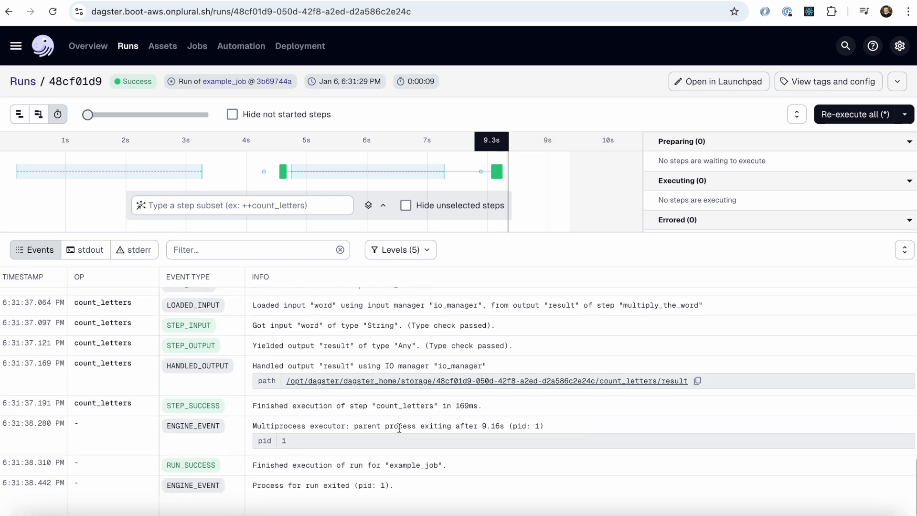